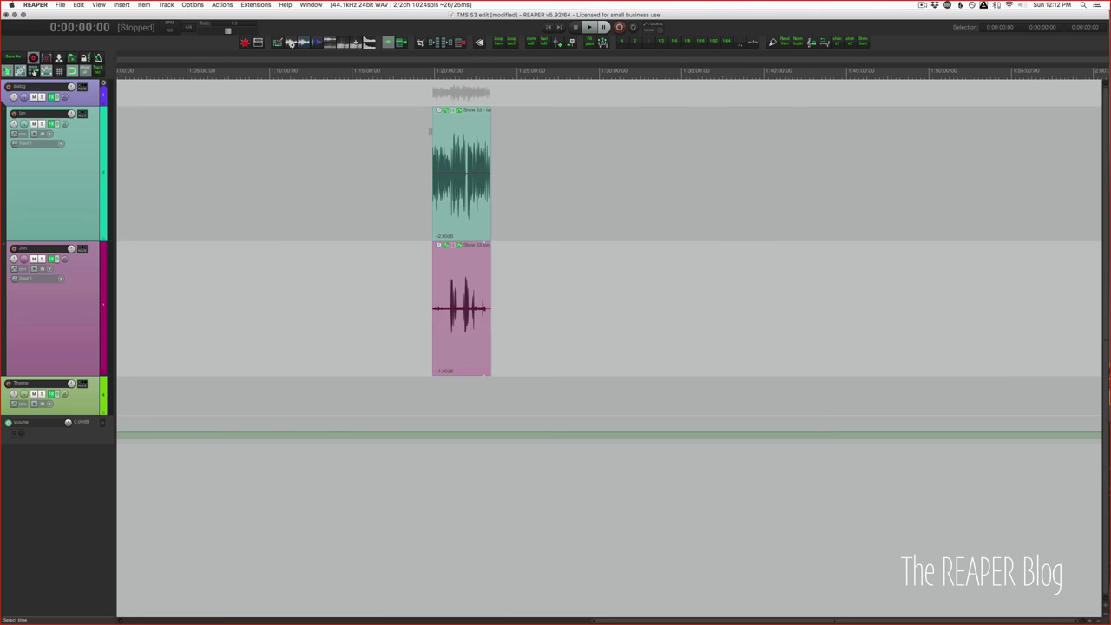
- Select the Ian dialog item and audition the start of the Show 53 recording near 1:19:52
{"action": "left_click", "coordinate": [443, 168]}
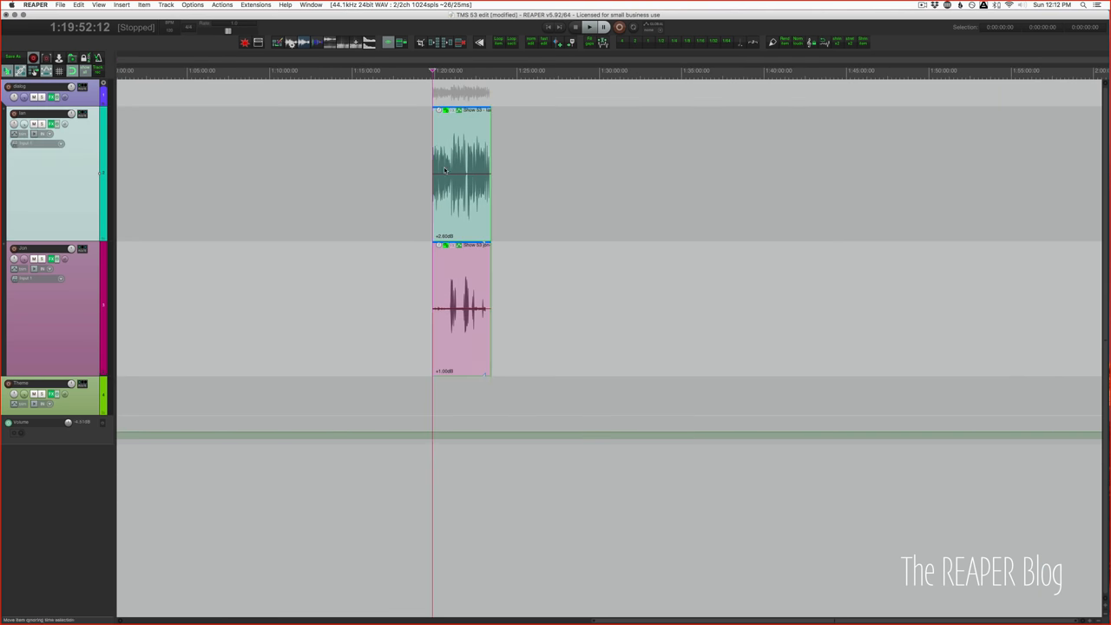
{"action": "scroll", "coordinate": [443, 169], "scroll_direction": "up", "scroll_amount": 2}
{"action": "scroll", "coordinate": [443, 171], "scroll_direction": "up", "scroll_amount": 2}
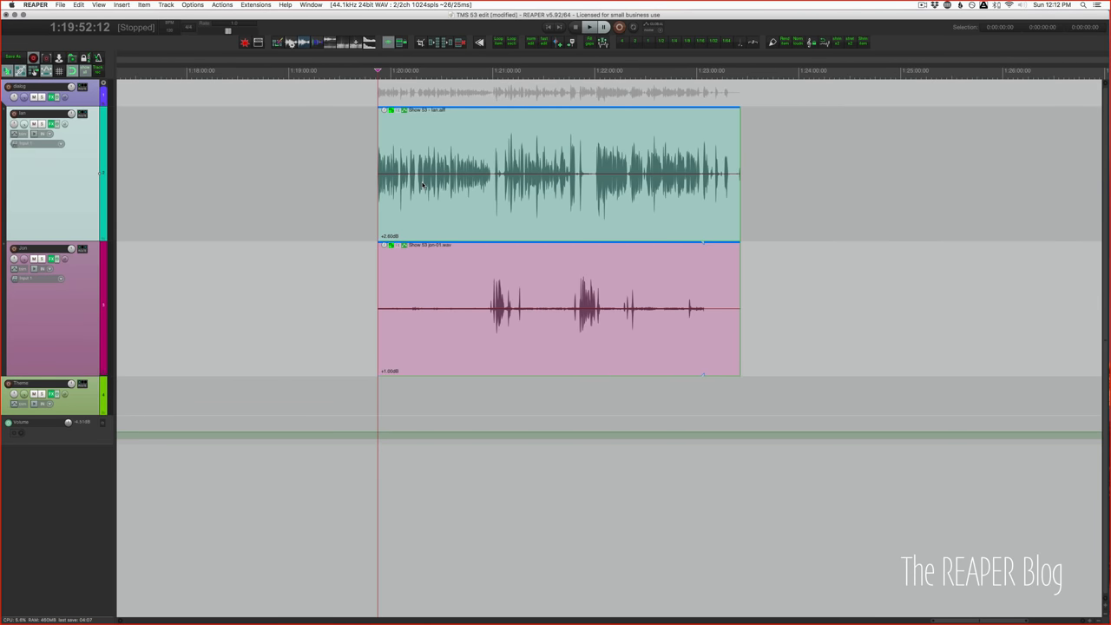
{"action": "scroll", "coordinate": [423, 186], "scroll_direction": "up", "scroll_amount": 3}
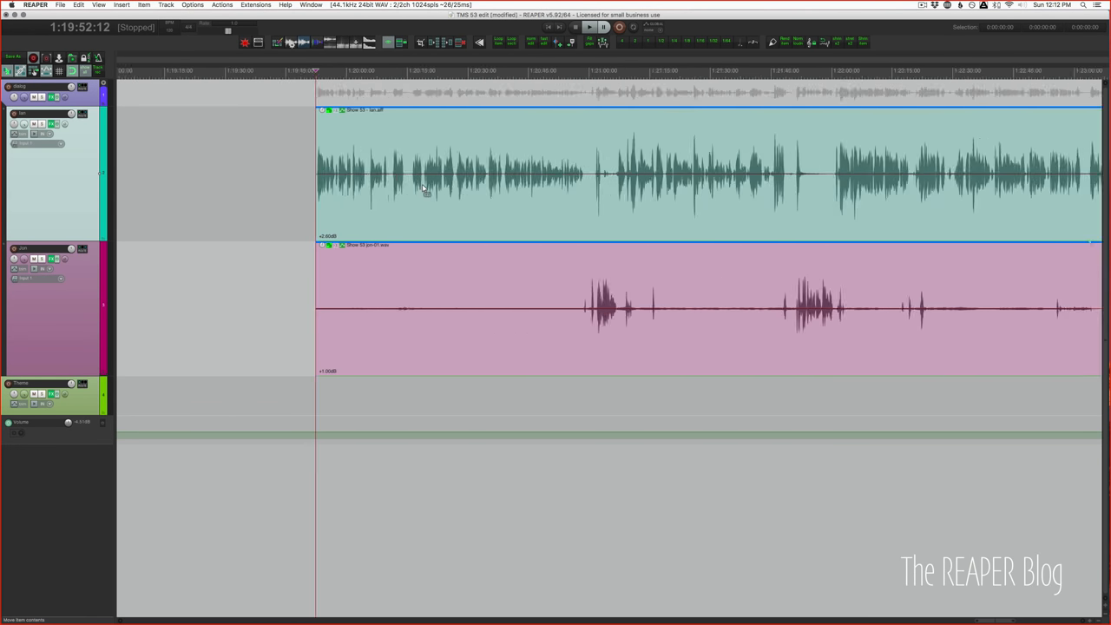
{"action": "scroll", "coordinate": [421, 187], "scroll_direction": "up", "scroll_amount": 2}
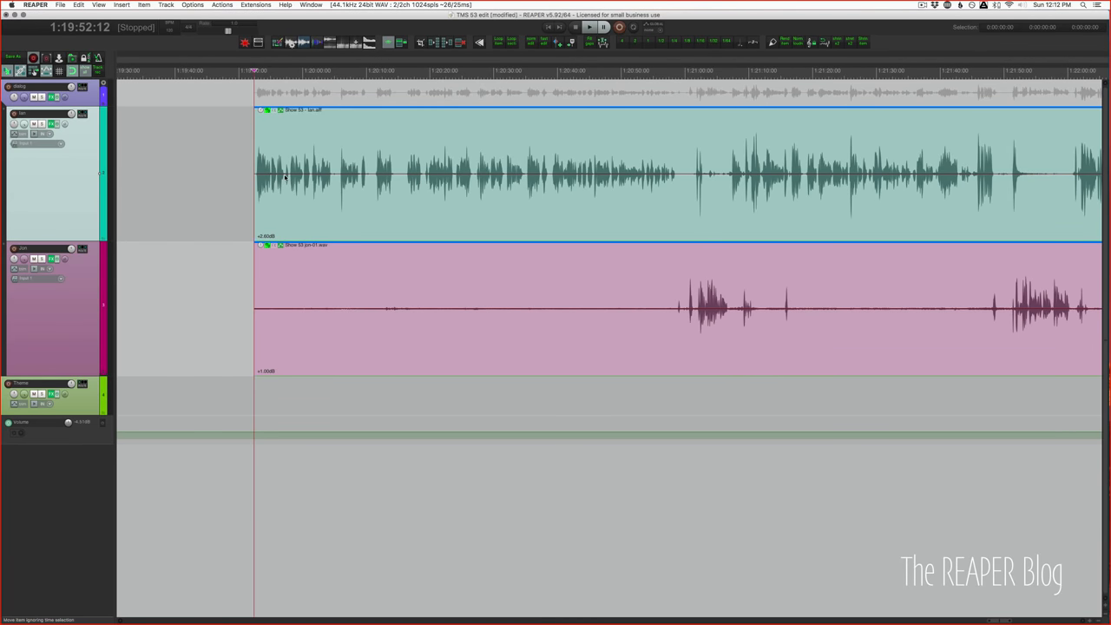
{"action": "key", "text": "space"}
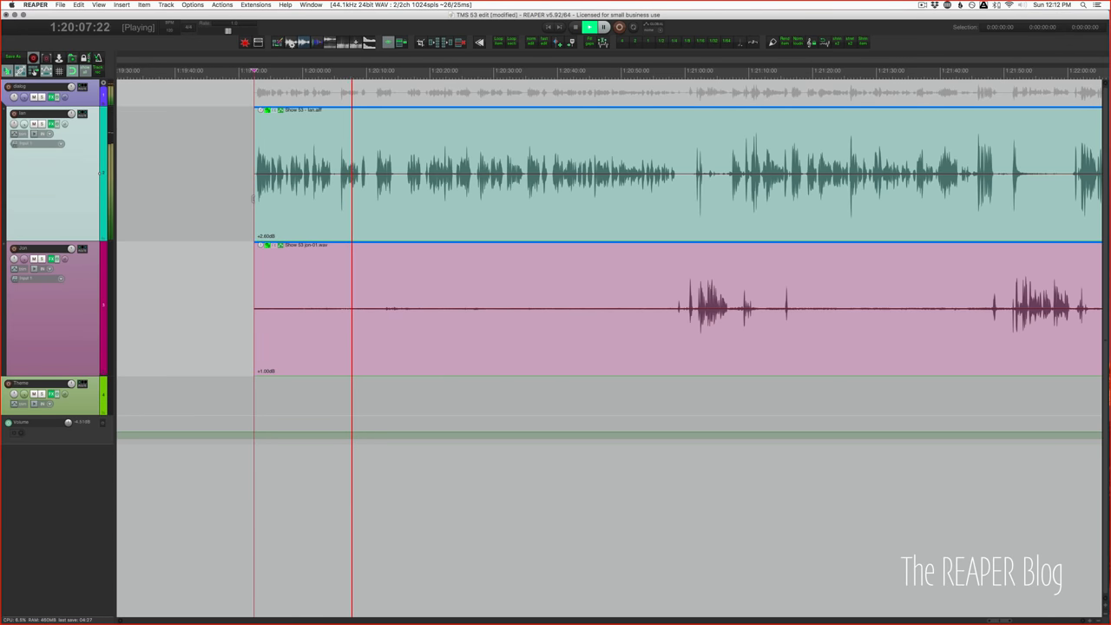
{"action": "key", "text": "space"}
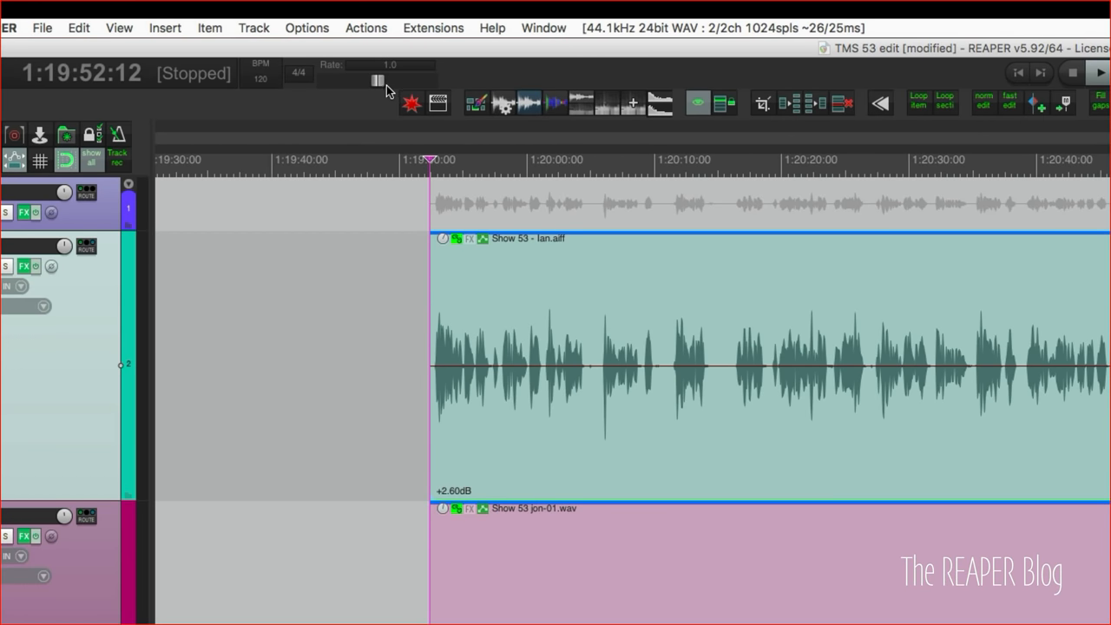
- Enter a master playrate of 1.3, leave the rate options unchanged, and play back at the faster speed
{"action": "right_click", "coordinate": [468, 76]}
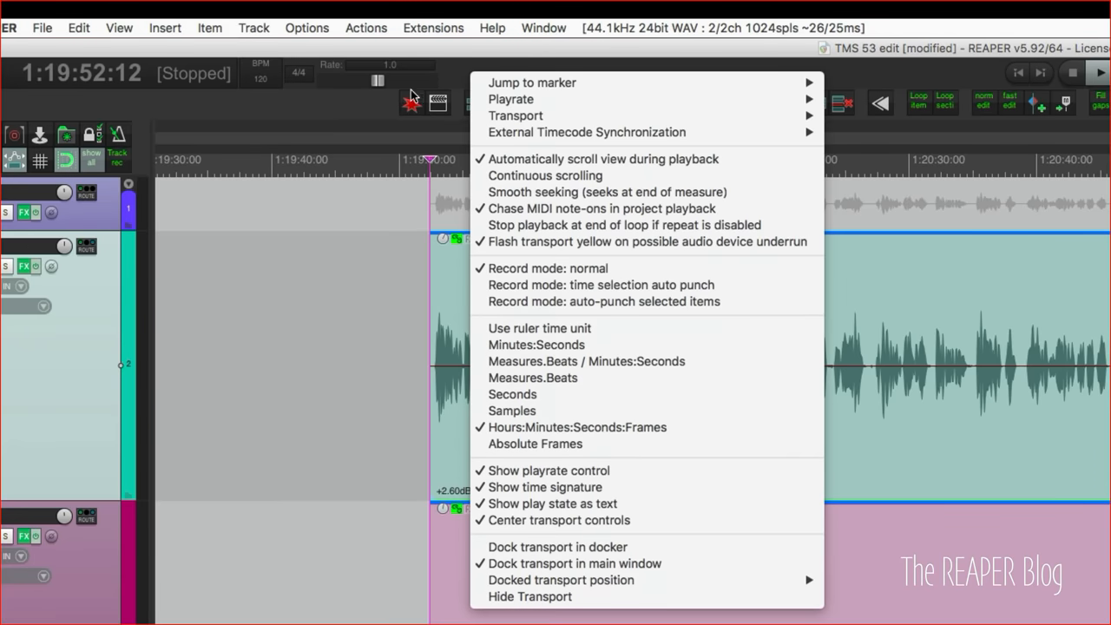
{"action": "left_click", "coordinate": [390, 73]}
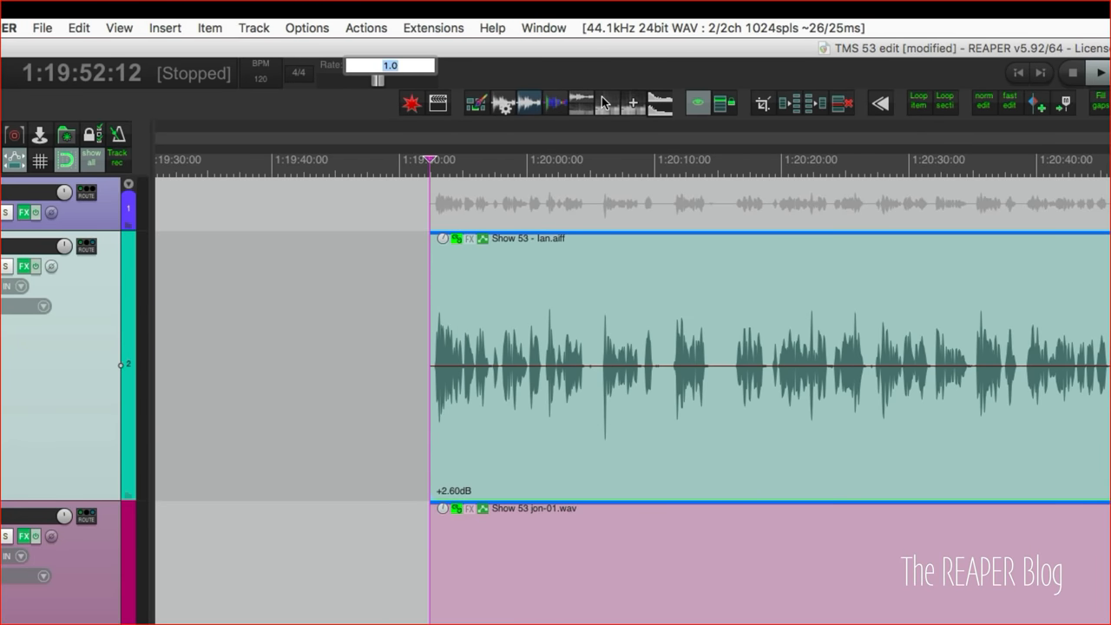
{"action": "type", "text": "1.3"}
{"action": "key", "text": "Return"}
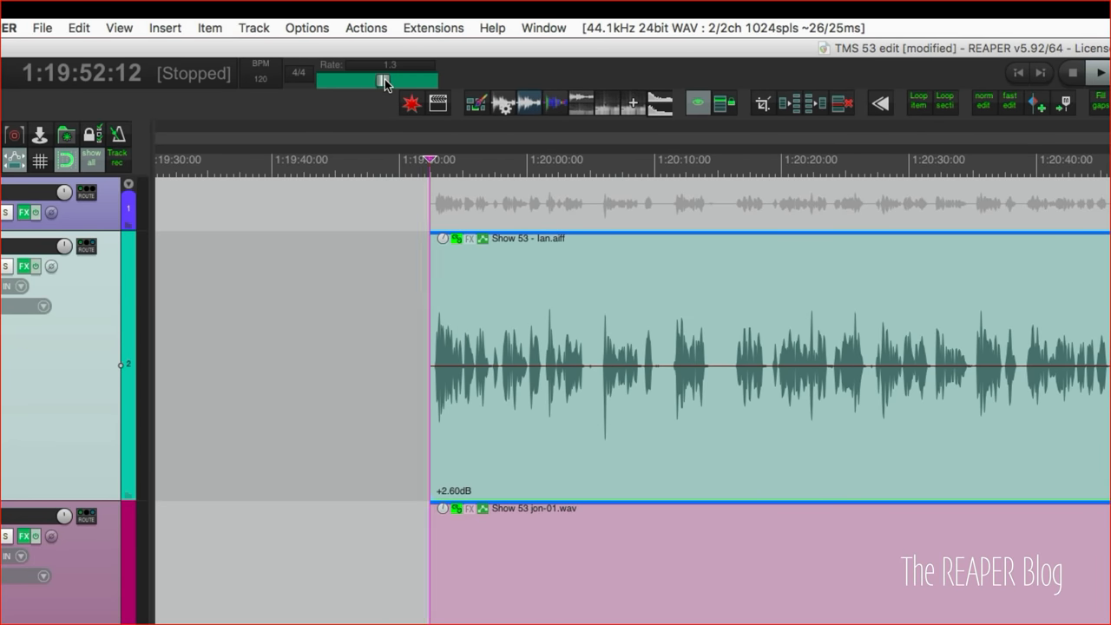
{"action": "right_click", "coordinate": [385, 84]}
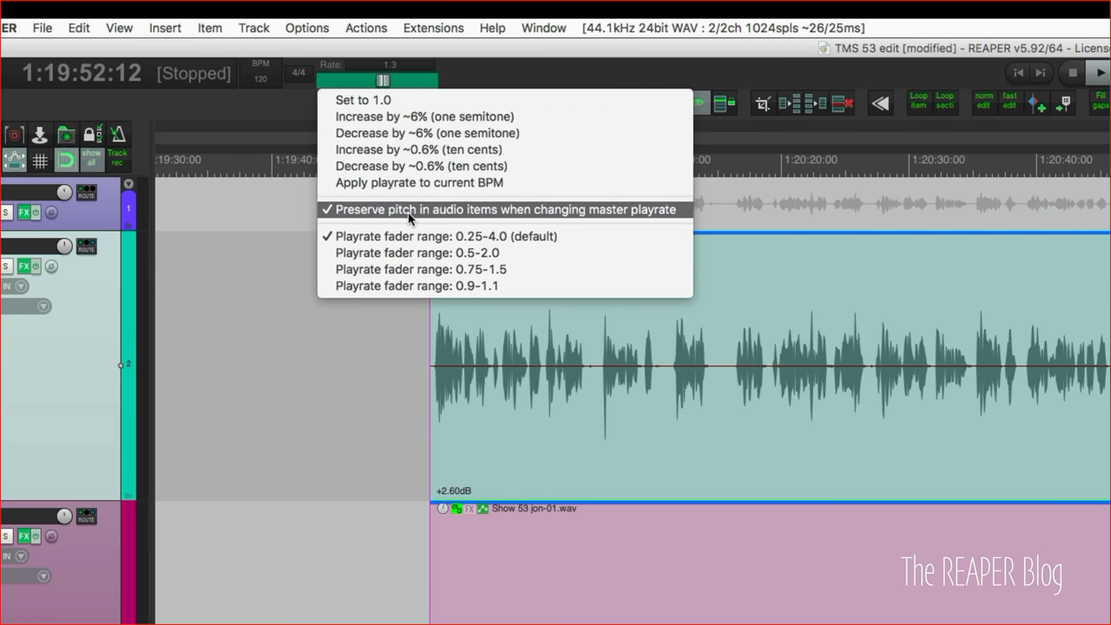
{"action": "left_click", "coordinate": [582, 74]}
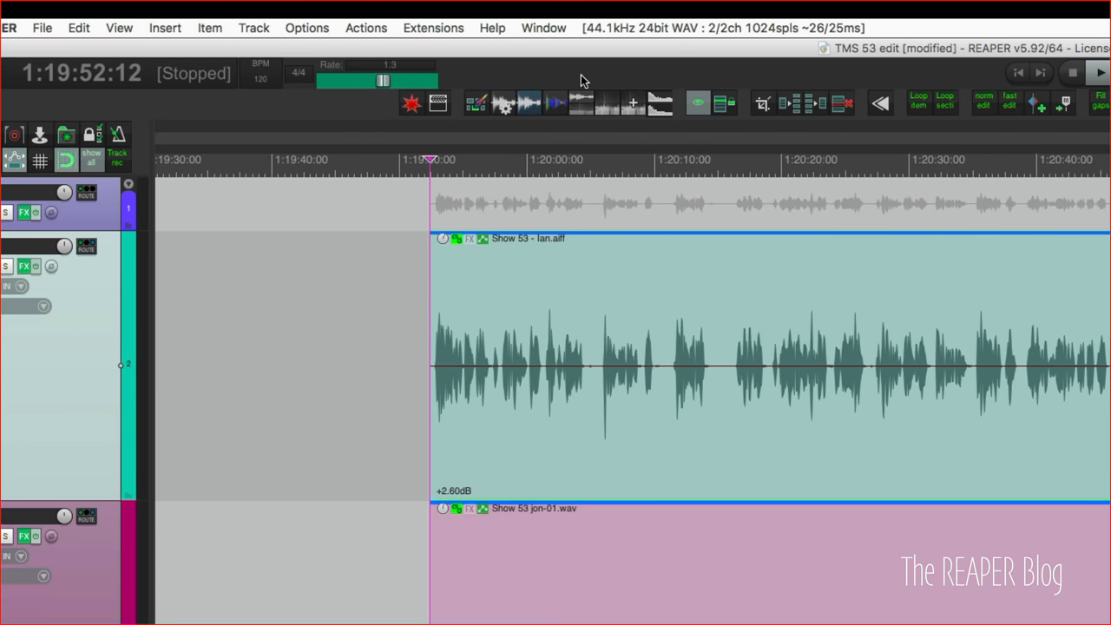
{"action": "key", "text": "space"}
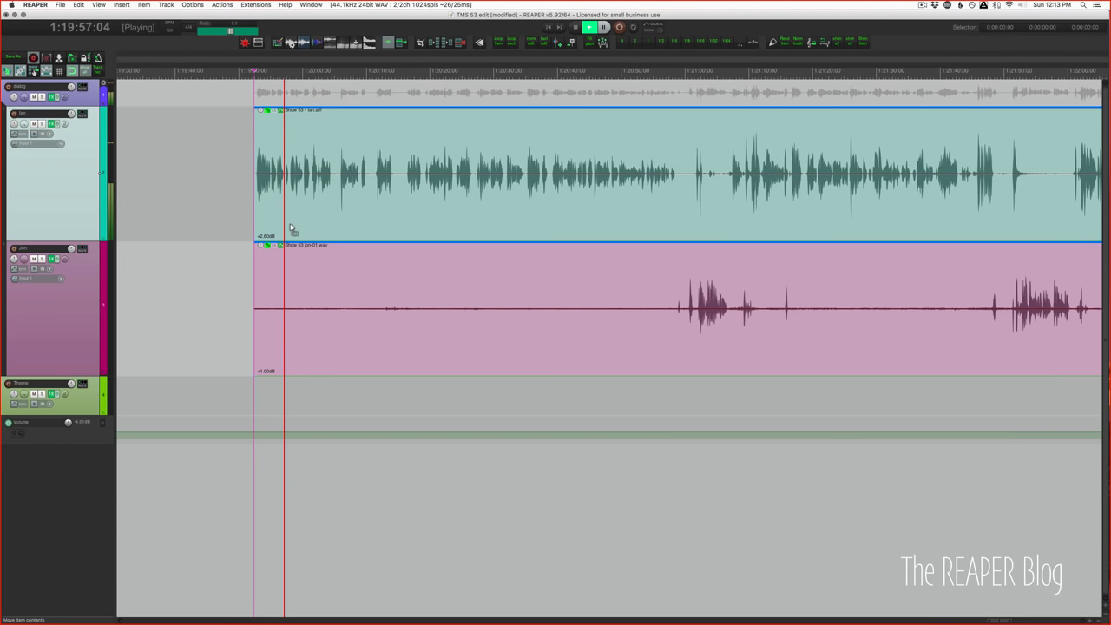
{"action": "scroll", "coordinate": [290, 230], "scroll_direction": "up", "scroll_amount": 2}
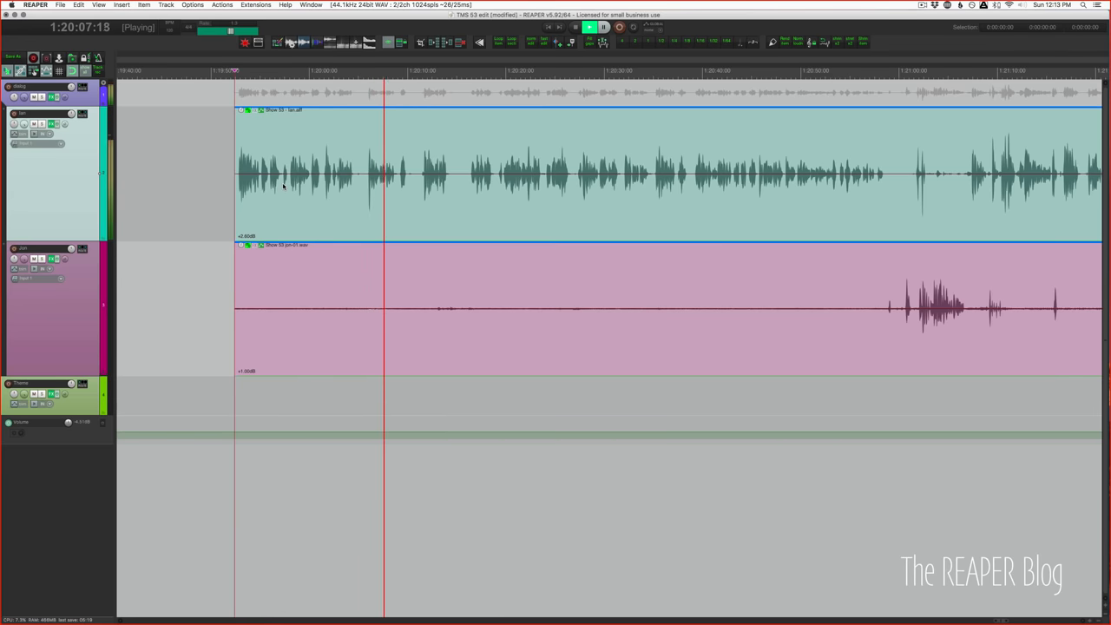
- Split both tracks at 1:19:57:08 and 1:20:04:06 and slide the later audio left to close the pauses
{"action": "key", "text": "space"}
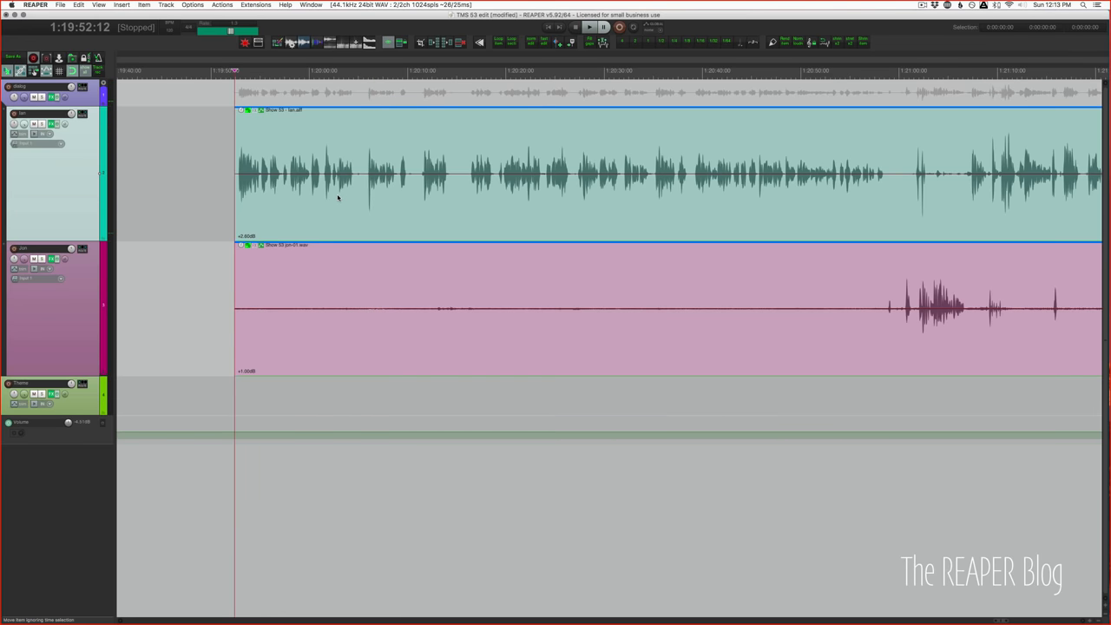
{"action": "left_click", "coordinate": [330, 199]}
{"action": "scroll", "coordinate": [330, 199], "scroll_direction": "up", "scroll_amount": 2}
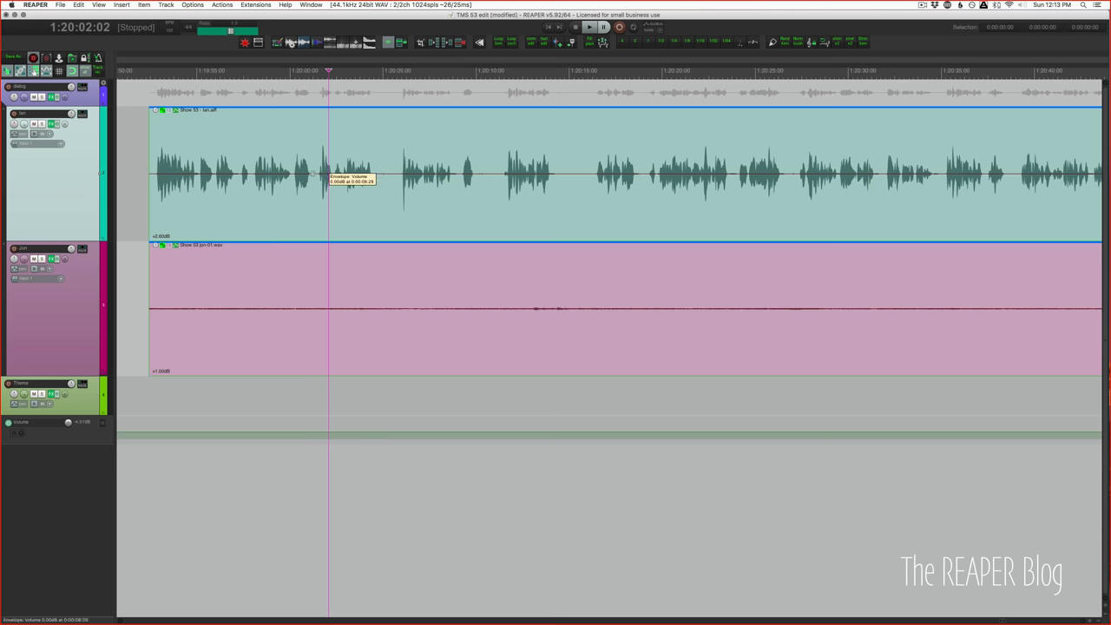
{"action": "left_click", "coordinate": [260, 178]}
{"action": "left_click", "coordinate": [240, 181]}
{"action": "key", "text": "s"}
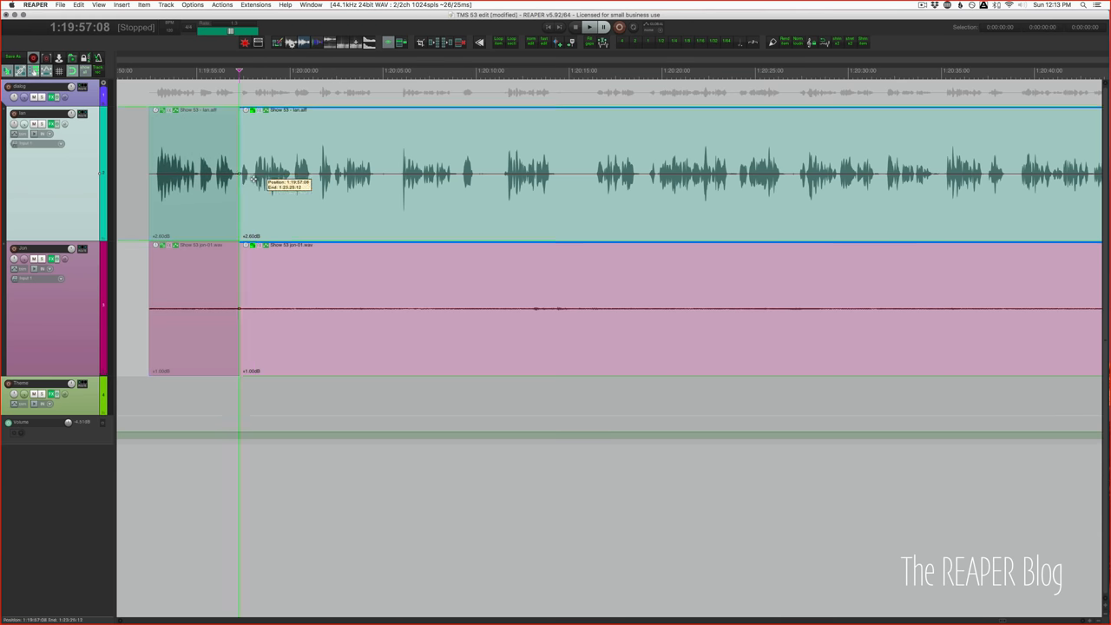
{"action": "left_click_drag", "start_coordinate": [252, 179], "coordinate": [285, 189]}
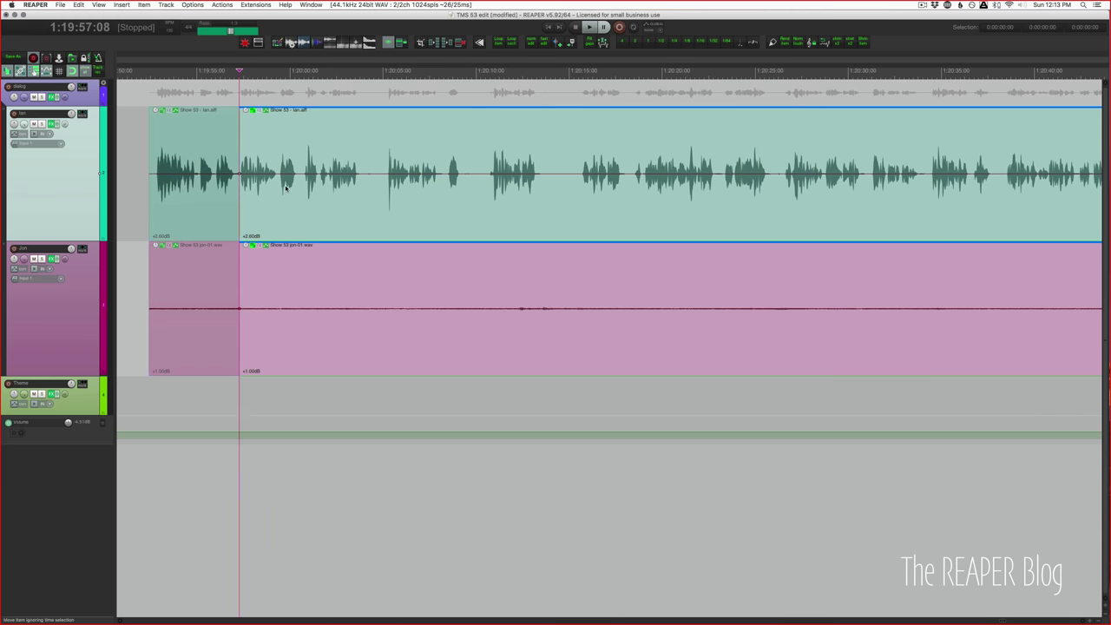
{"action": "left_click", "coordinate": [368, 180]}
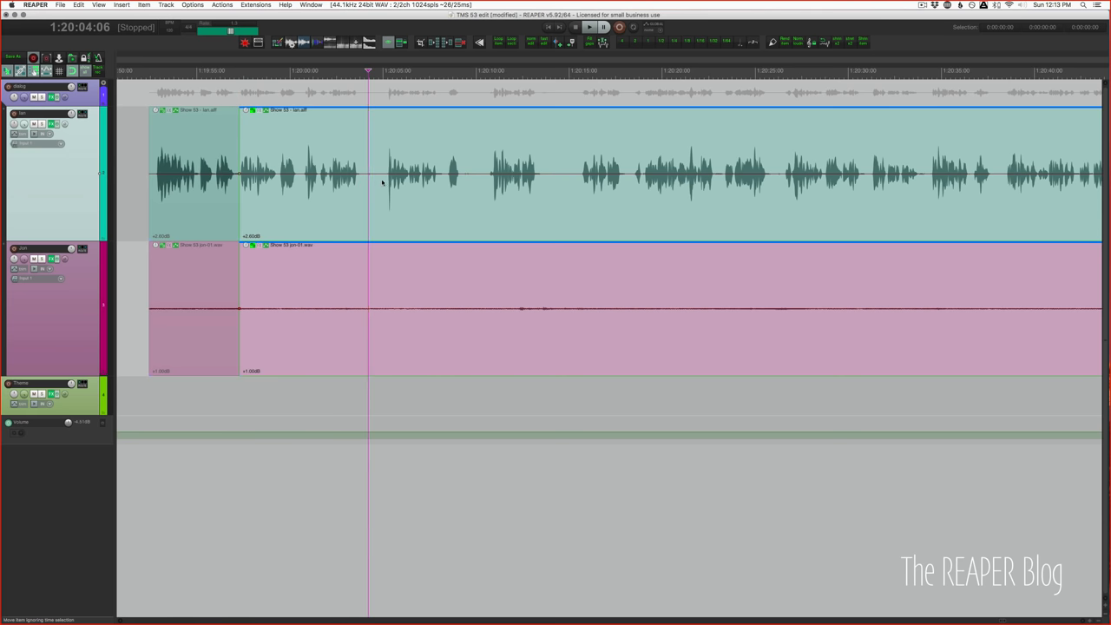
{"action": "key", "text": "s"}
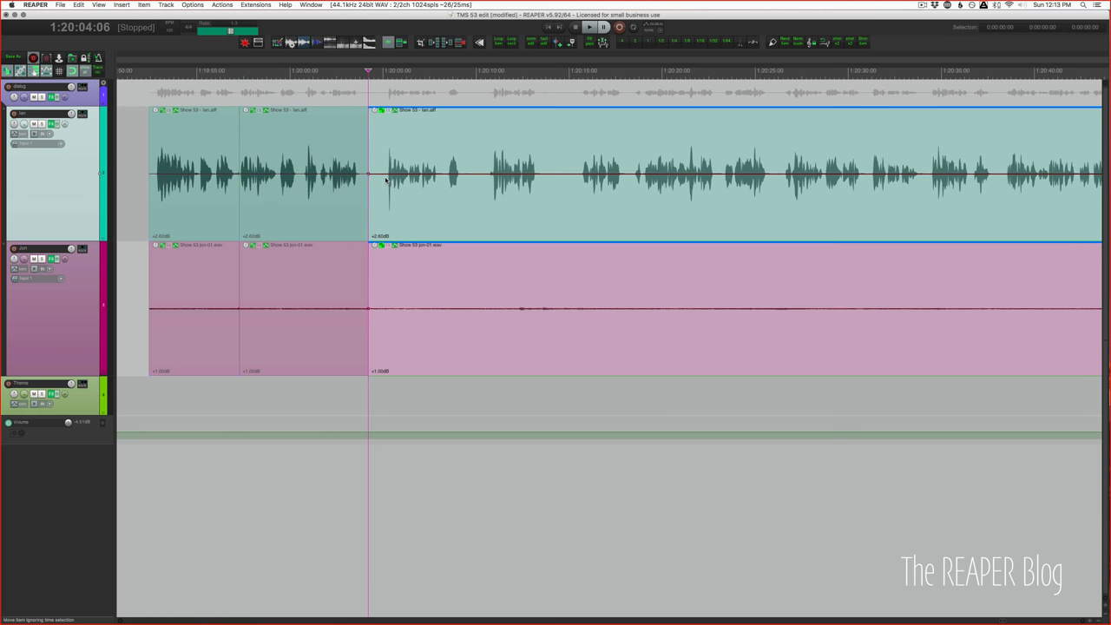
{"action": "left_click_drag", "start_coordinate": [385, 179], "coordinate": [368, 182]}
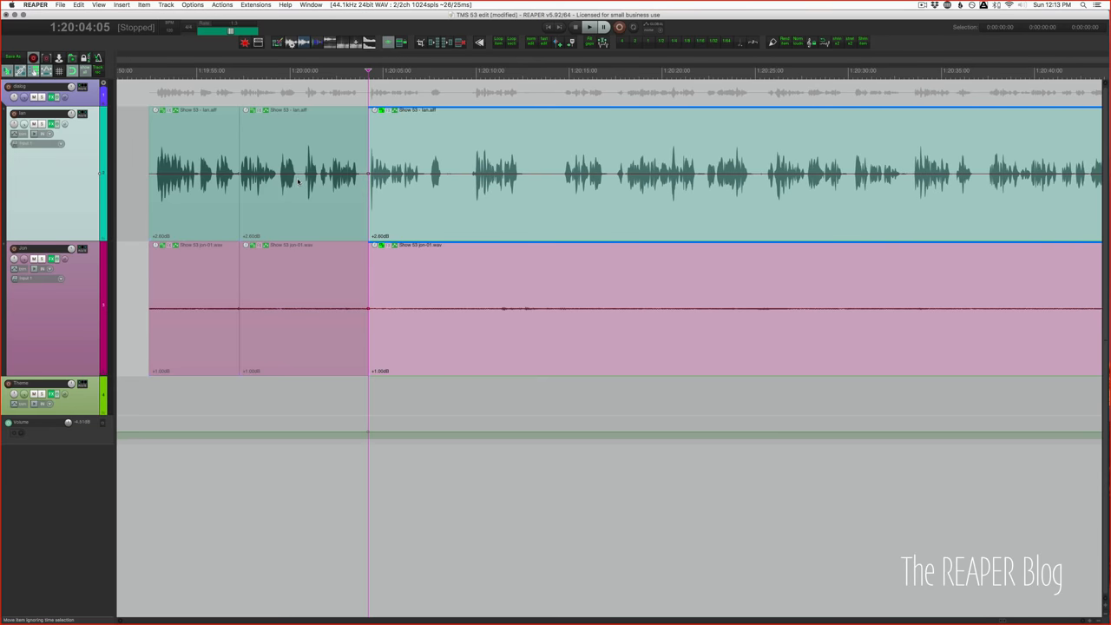
- Review the edits, then split and cut a short um so the later audio pulls left, and check it
{"action": "left_click", "coordinate": [158, 197]}
{"action": "key", "text": "space"}
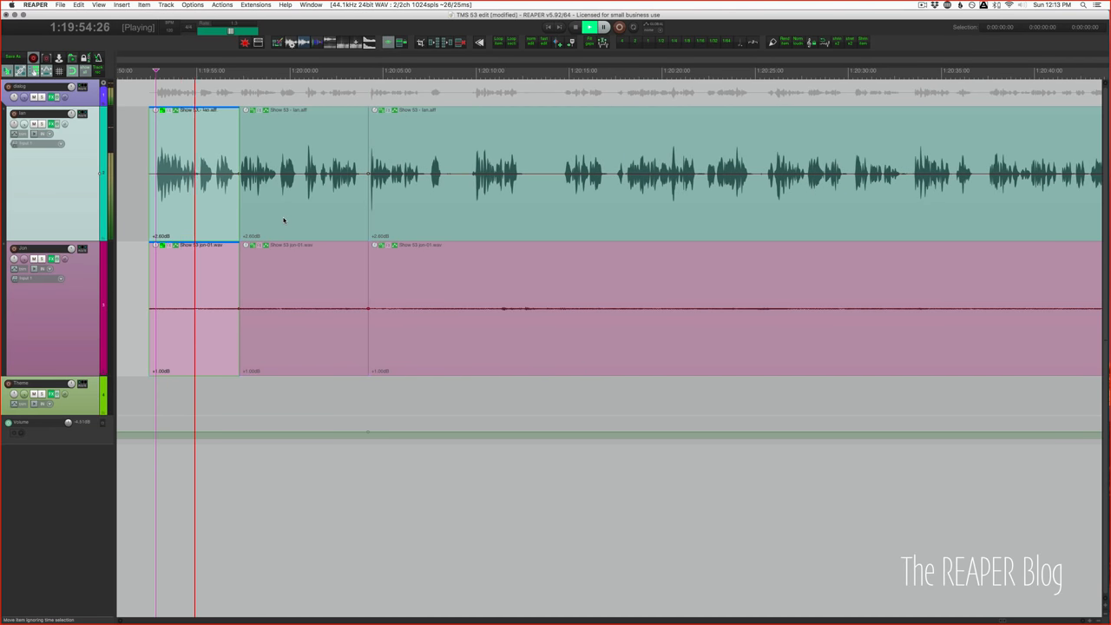
{"action": "scroll", "coordinate": [292, 226], "scroll_direction": "up", "scroll_amount": 1}
{"action": "scroll", "coordinate": [292, 225], "scroll_direction": "up", "scroll_amount": 1}
{"action": "scroll", "coordinate": [292, 224], "scroll_direction": "up", "scroll_amount": 1}
{"action": "left_click", "coordinate": [311, 218]}
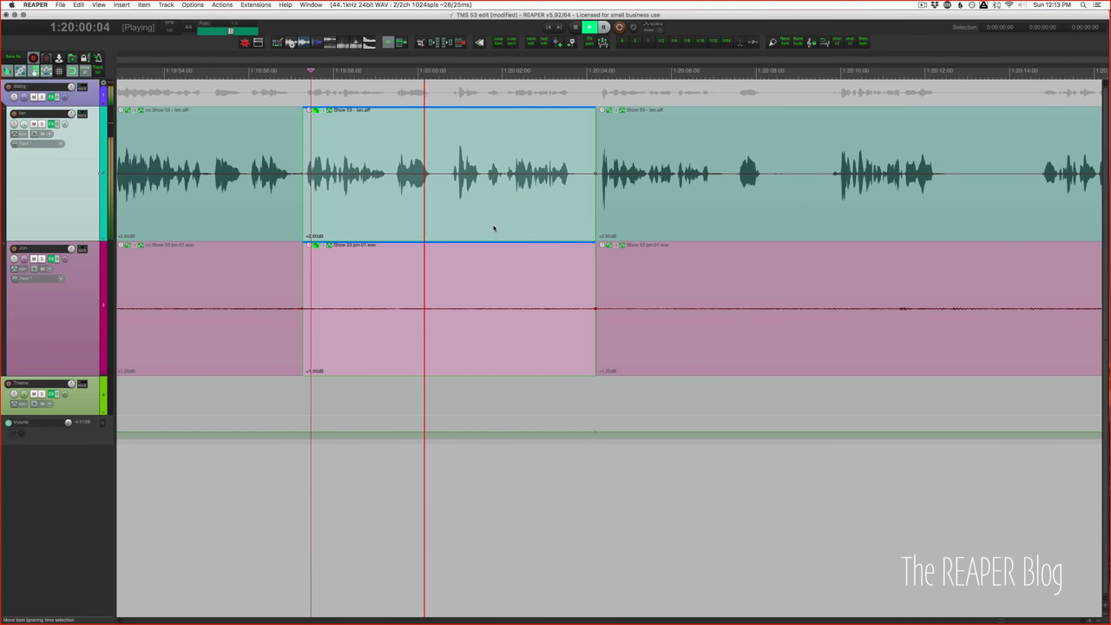
{"action": "key", "text": "space"}
{"action": "left_click_drag", "start_coordinate": [440, 179], "coordinate": [440, 180]}
{"action": "key", "text": "s"}
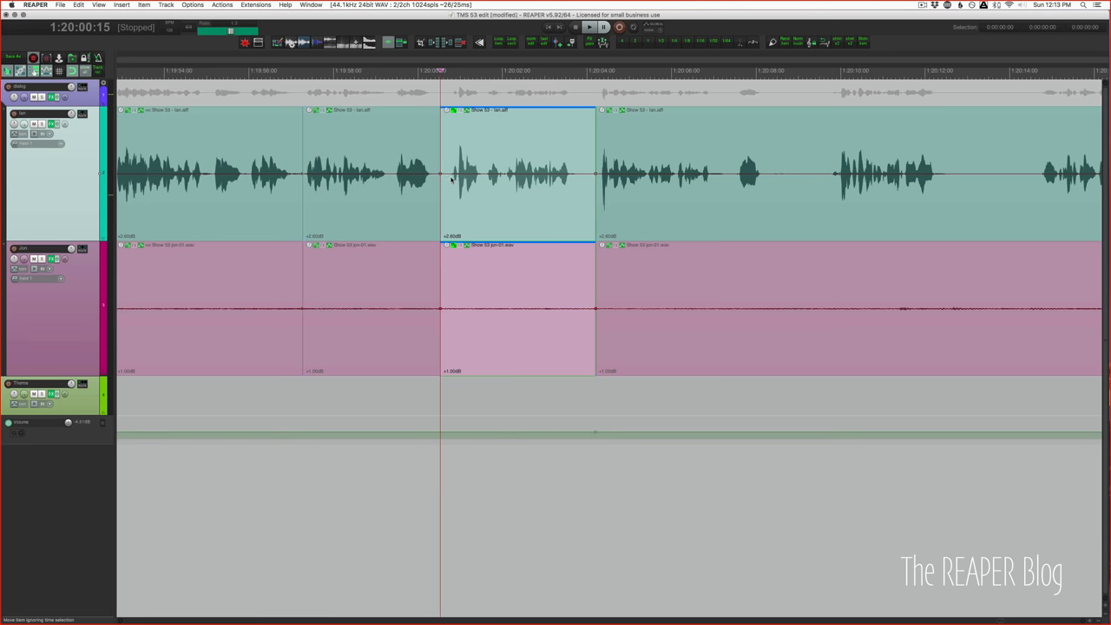
{"action": "key", "text": "BackSpace"}
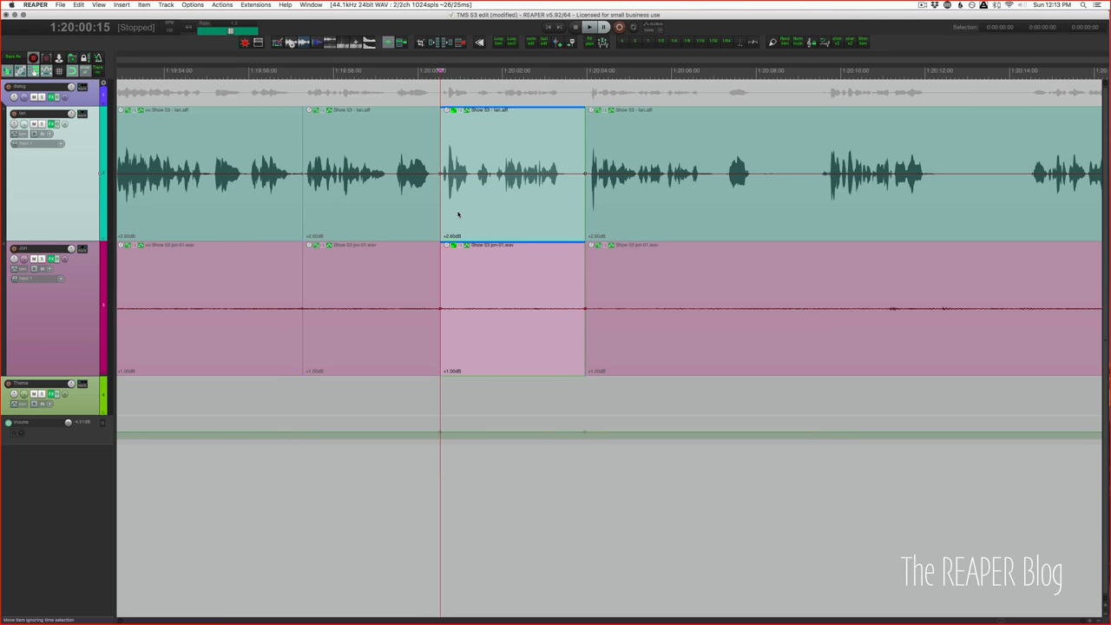
{"action": "key", "text": "space"}
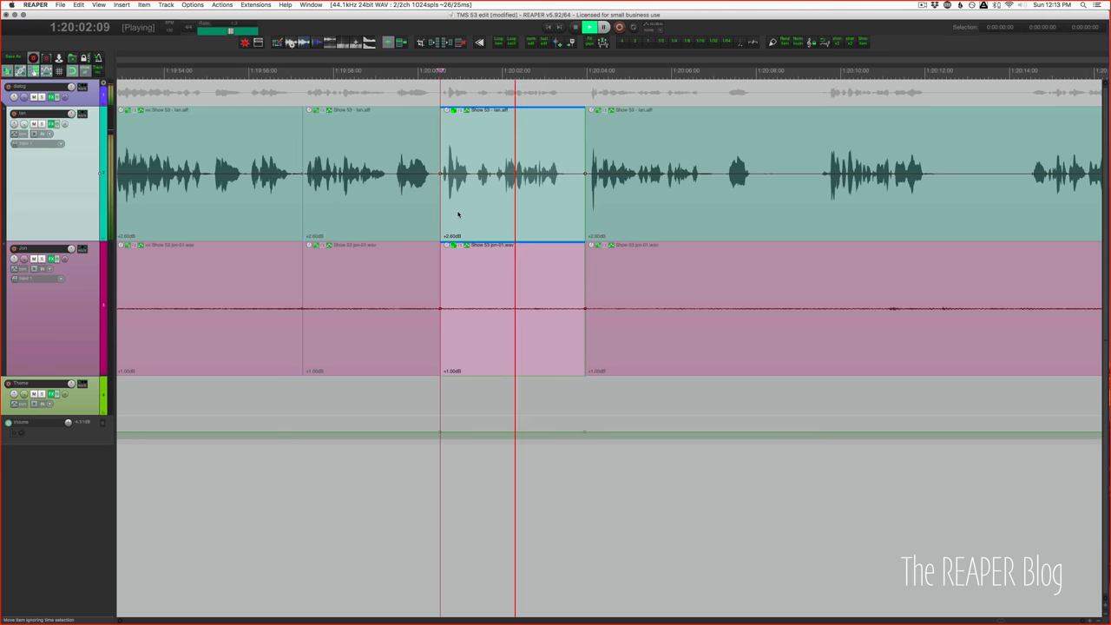
{"action": "scroll", "coordinate": [469, 217], "scroll_direction": "right", "scroll_amount": 1}
{"action": "scroll", "coordinate": [478, 218], "scroll_direction": "right", "scroll_amount": 4}
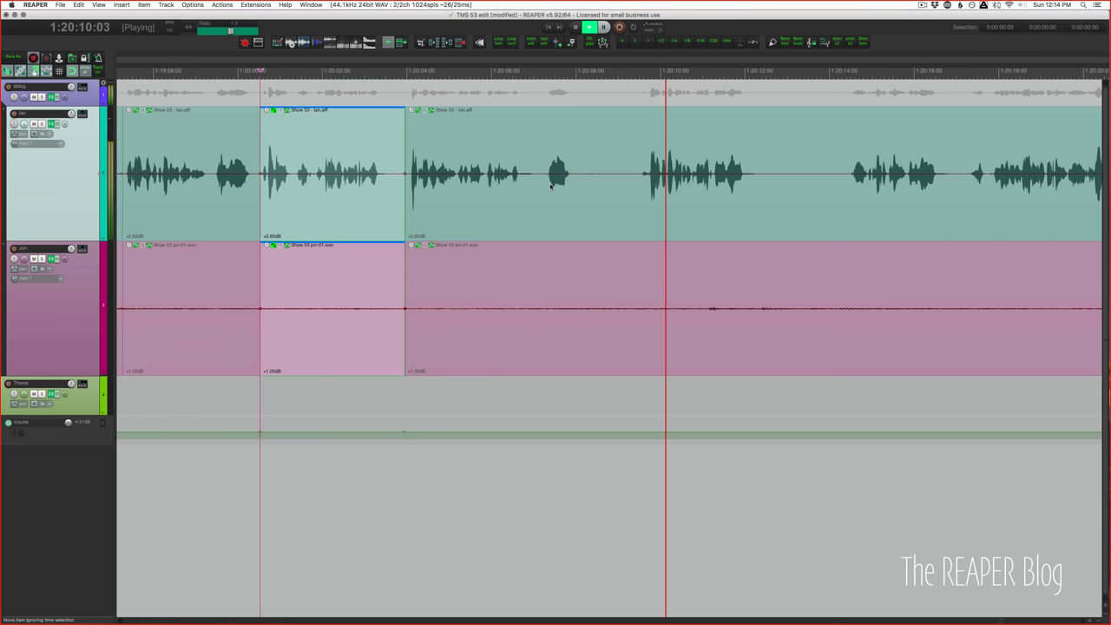
{"action": "key", "text": "space"}
- Mark the silent gap around 1:20:08 as a time range, preview it, and delete it in ripple mode
{"action": "left_click", "coordinate": [581, 184]}
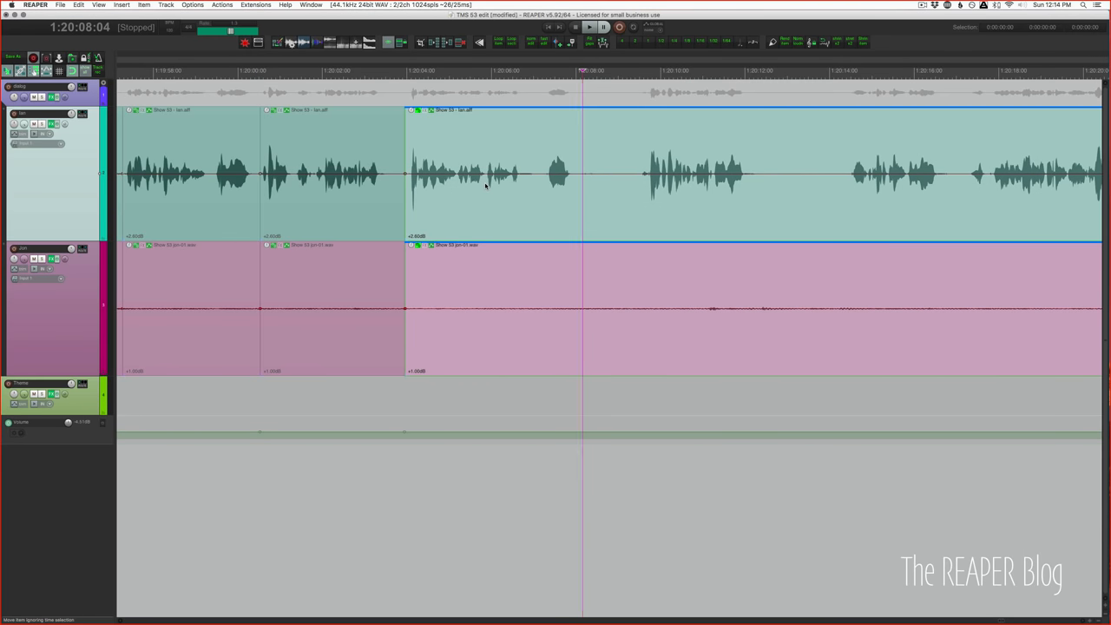
{"action": "scroll", "coordinate": [487, 185], "scroll_direction": "right", "scroll_amount": 3}
{"action": "scroll", "coordinate": [486, 185], "scroll_direction": "left", "scroll_amount": 1}
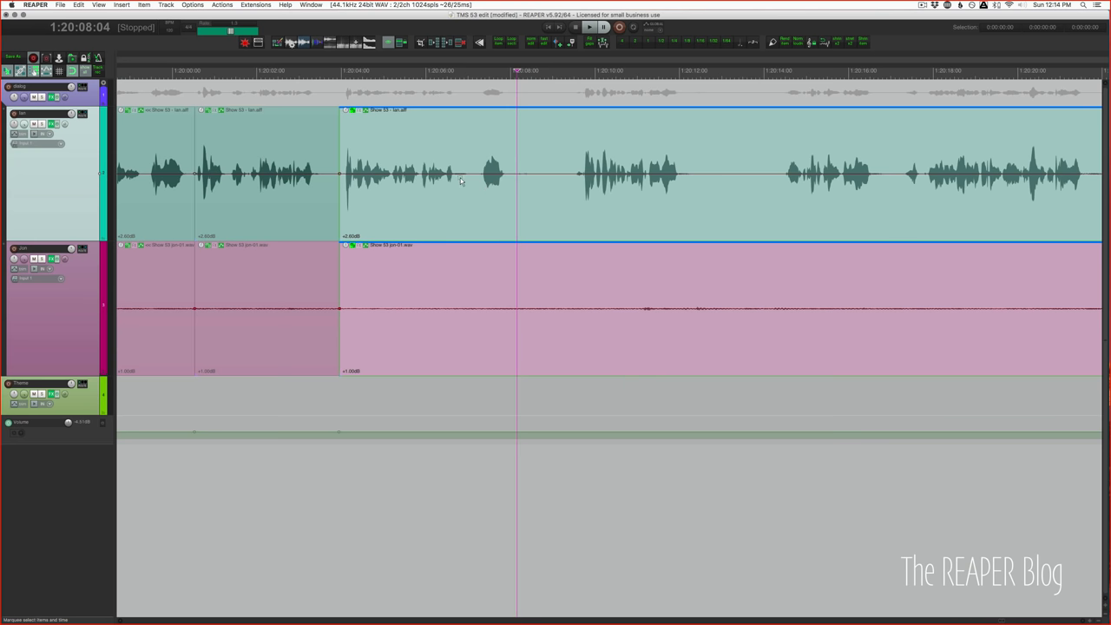
{"action": "left_click_drag", "start_coordinate": [451, 180], "coordinate": [485, 181]}
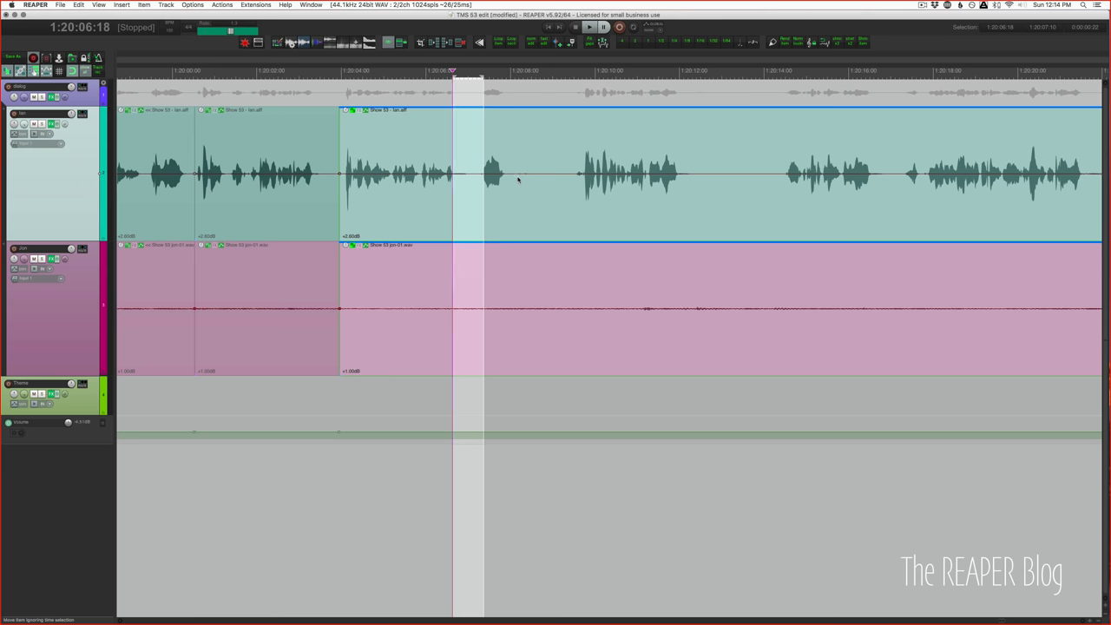
{"action": "left_click_drag", "start_coordinate": [518, 180], "coordinate": [584, 183]}
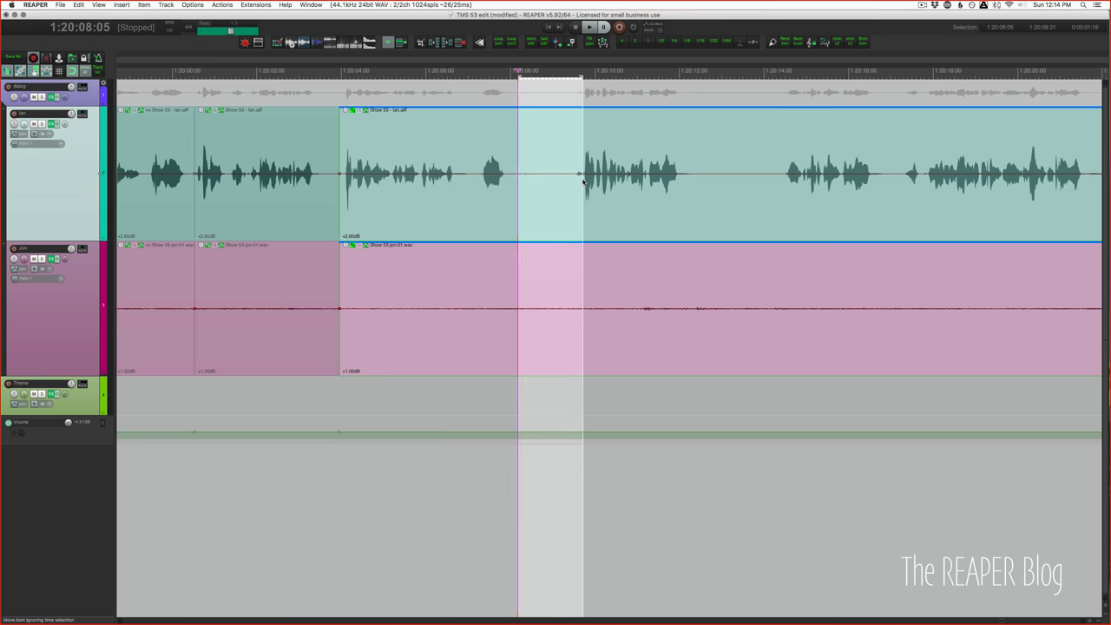
{"action": "left_click", "coordinate": [583, 180]}
{"action": "key", "text": "space"}
{"action": "key", "text": "space"}
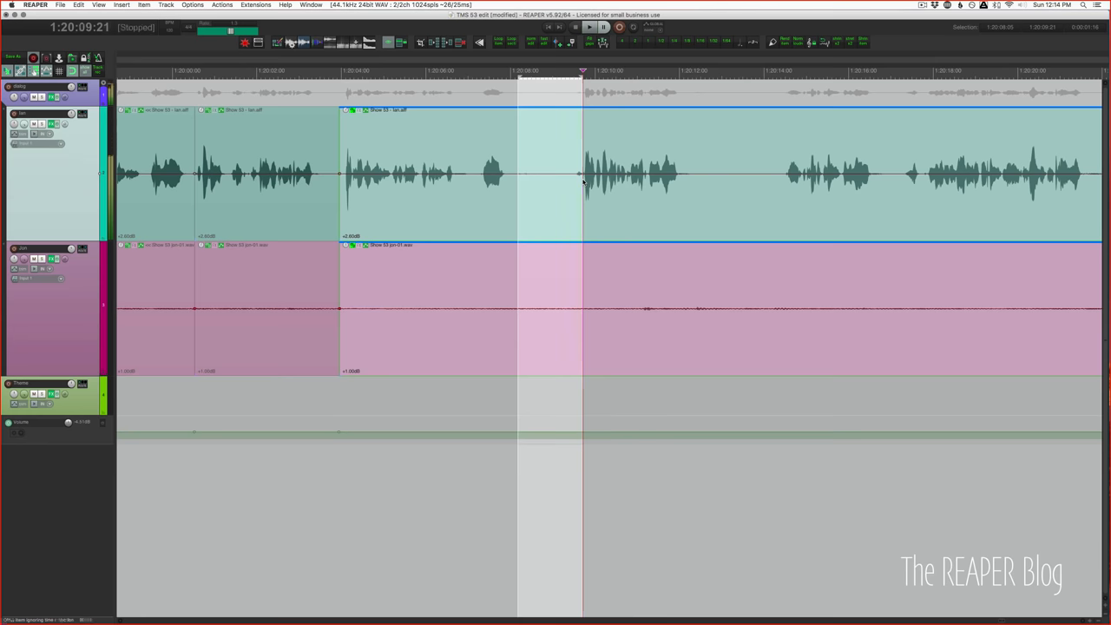
{"action": "key", "text": "Delete"}
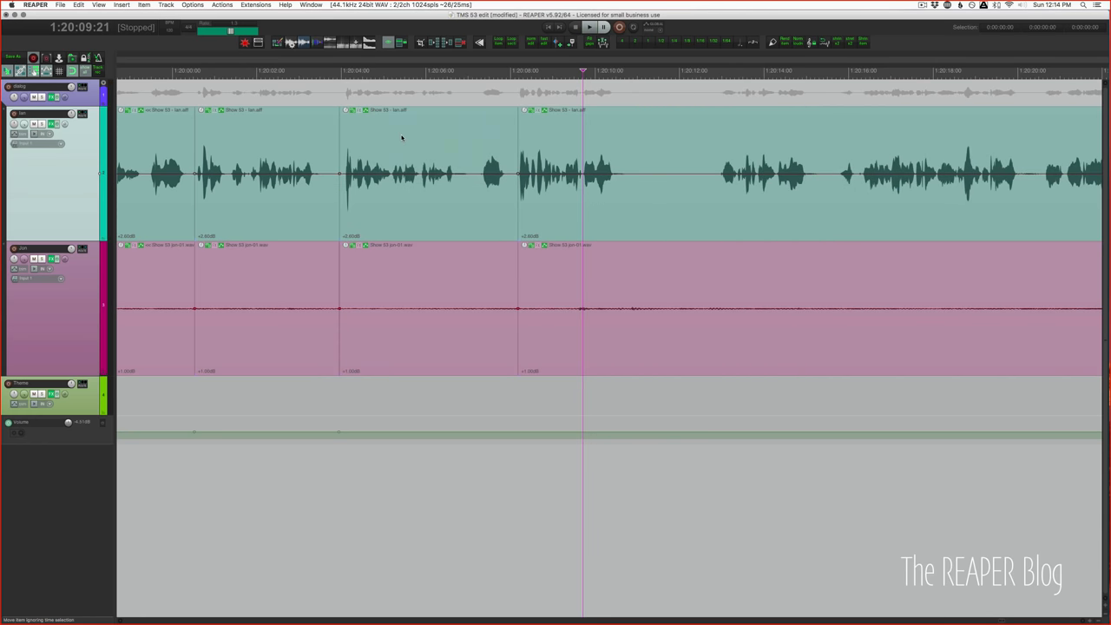
- Trim the item edge earlier to tighten the cut, then trim the later item's start to remove another pause
{"action": "left_click", "coordinate": [402, 138]}
{"action": "key", "text": "space"}
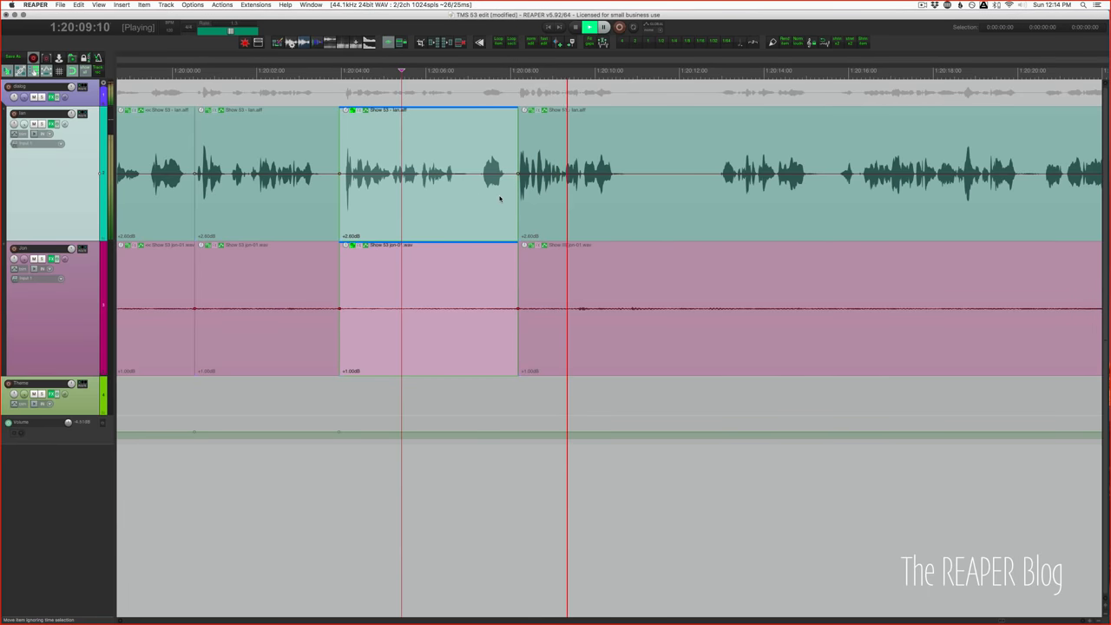
{"action": "key", "text": "space"}
{"action": "left_click_drag", "start_coordinate": [518, 198], "coordinate": [512, 197]}
{"action": "key", "text": "space"}
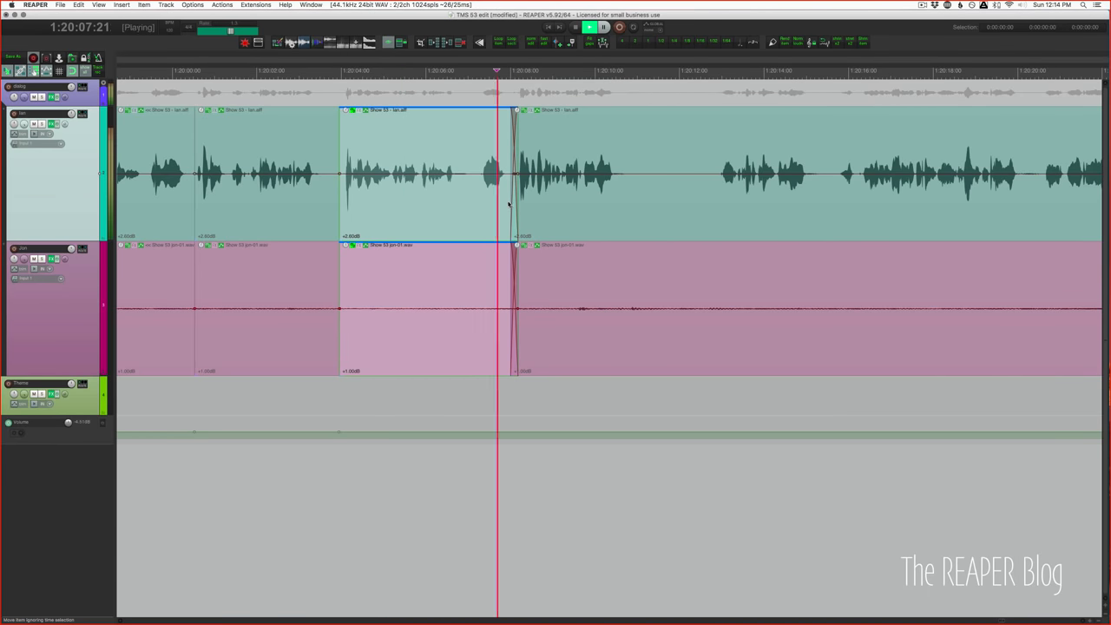
{"action": "key", "text": "space"}
{"action": "left_click", "coordinate": [642, 184]}
{"action": "left_click_drag", "start_coordinate": [642, 184], "coordinate": [761, 183]}
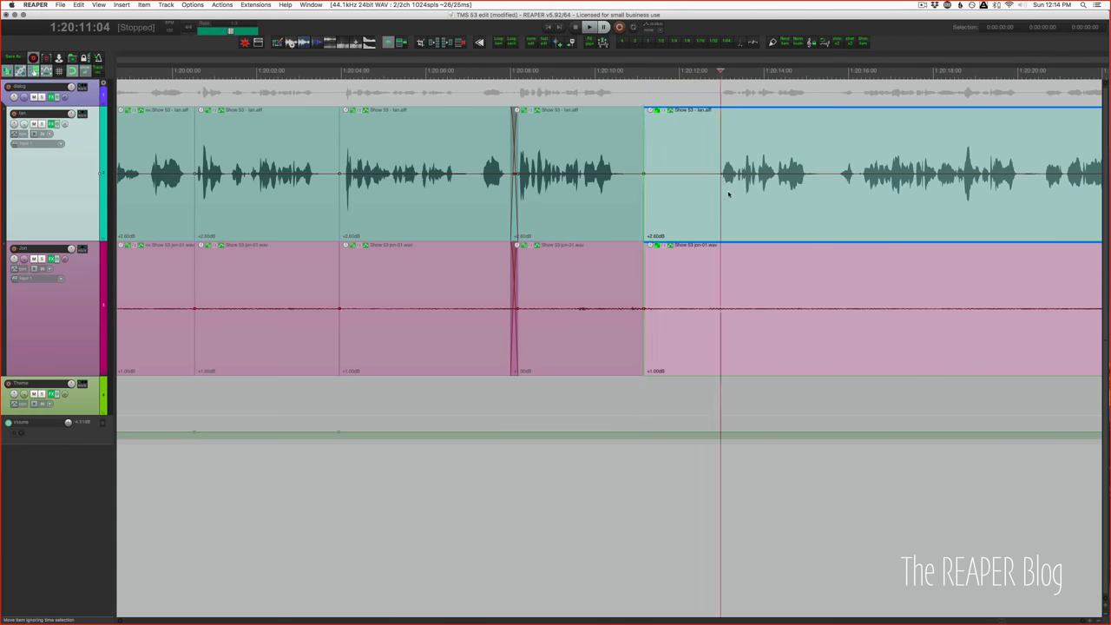
{"action": "key", "text": "space"}
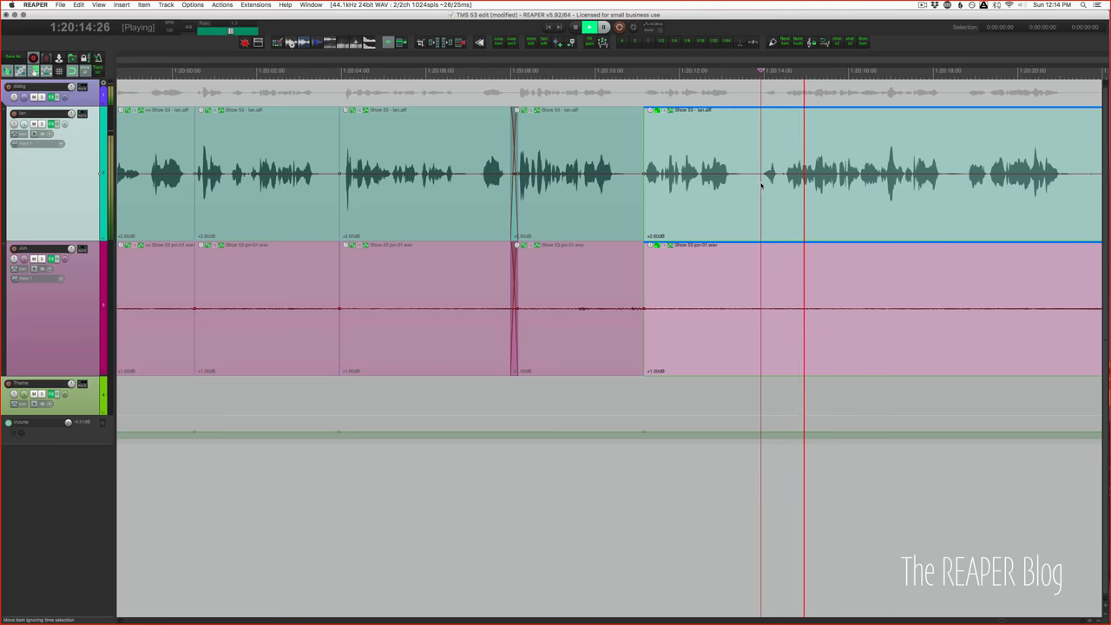
{"action": "key", "text": "space"}
{"action": "scroll", "coordinate": [719, 193], "scroll_direction": "right", "scroll_amount": 5}
{"action": "scroll", "coordinate": [720, 193], "scroll_direction": "right", "scroll_amount": 2}
- Play through the dialog and split both tracks at the pauses near 1:20:21 and 1:20:32
{"action": "left_click", "coordinate": [447, 202]}
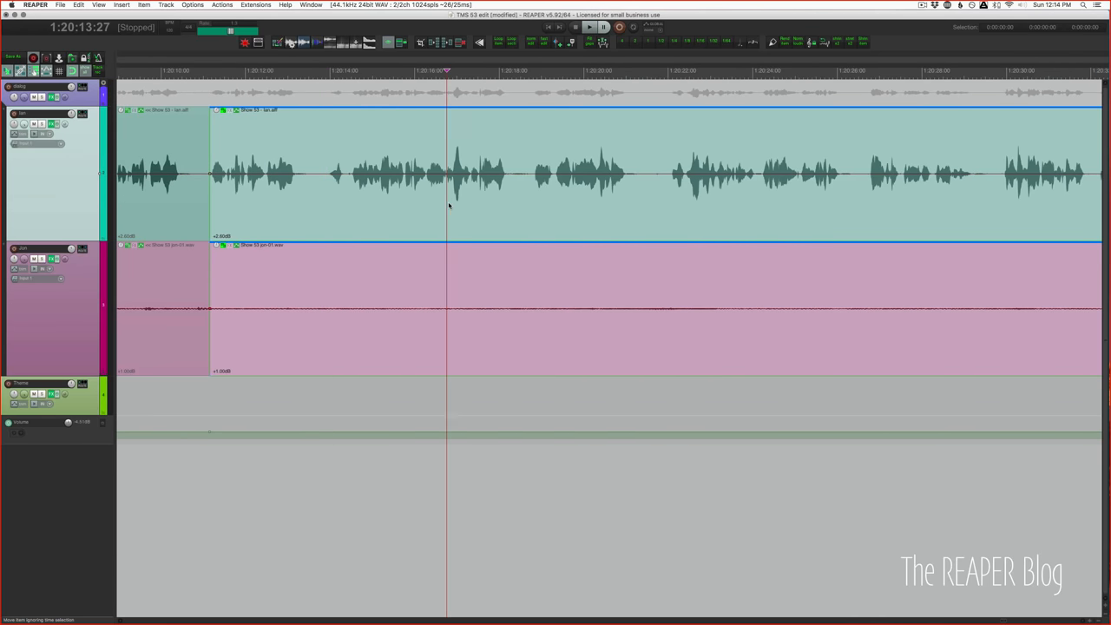
{"action": "key", "text": "space"}
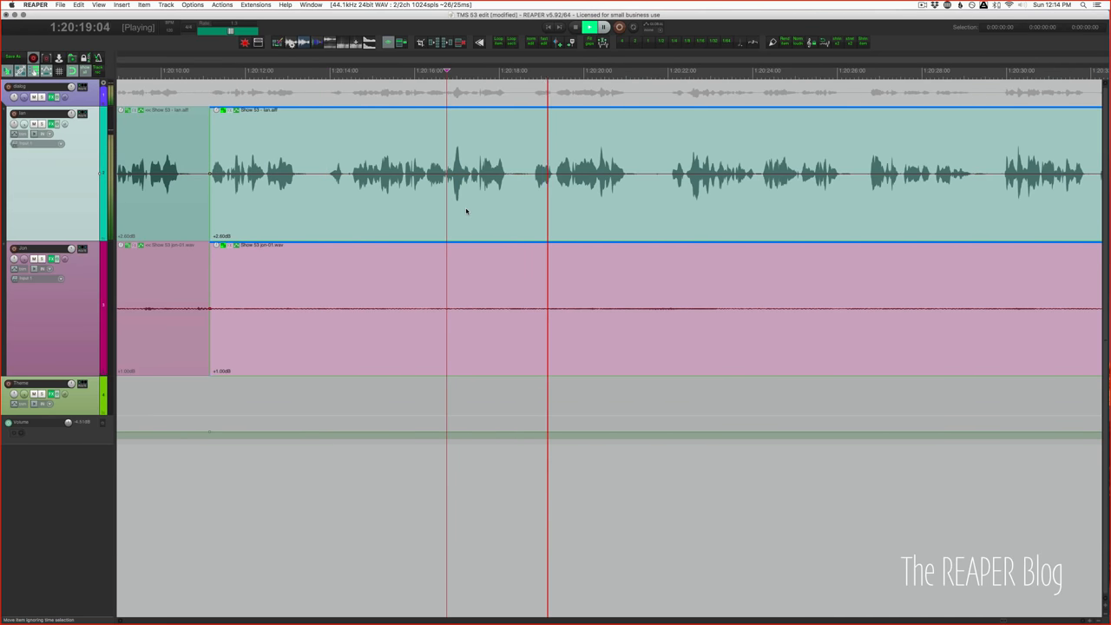
{"action": "scroll", "coordinate": [466, 211], "scroll_direction": "right", "scroll_amount": 3}
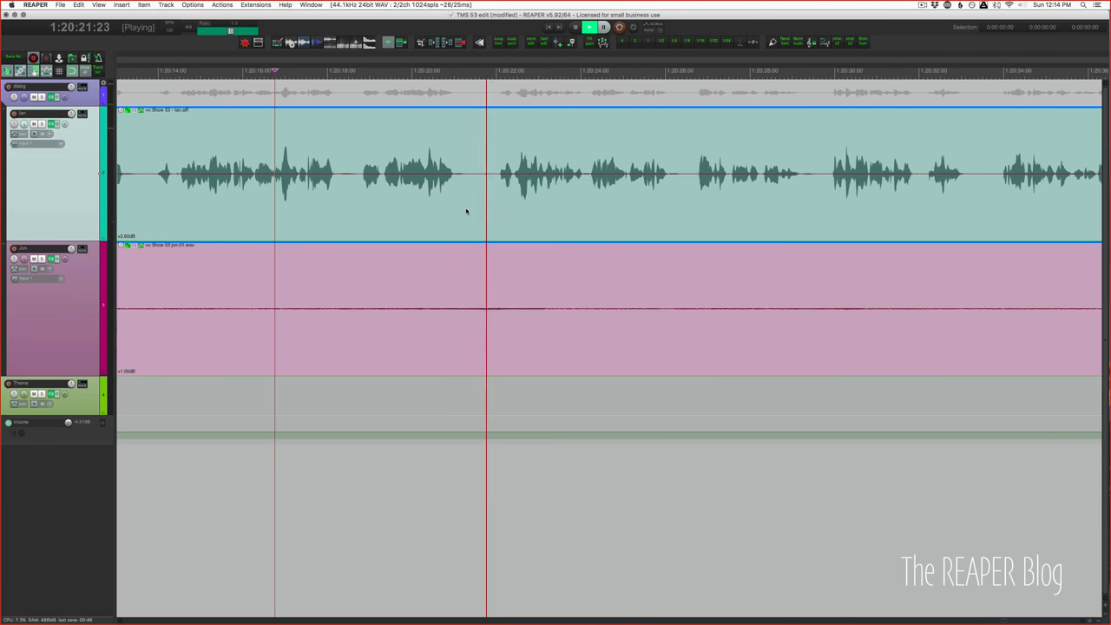
{"action": "key", "text": "space"}
{"action": "left_click", "coordinate": [474, 178]}
{"action": "key", "text": "s"}
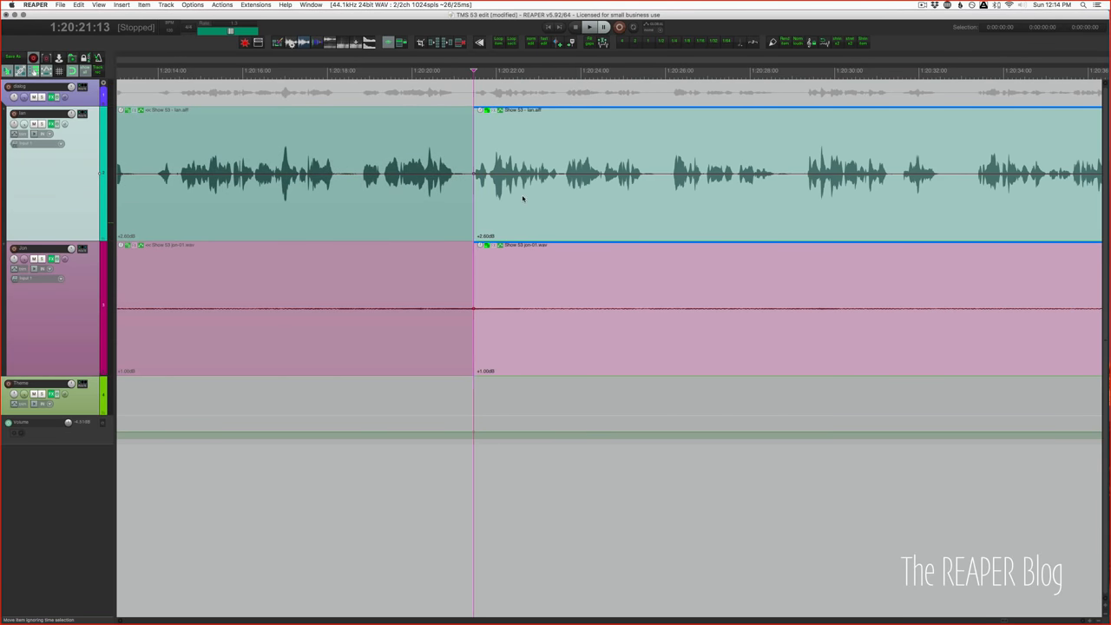
{"action": "key", "text": "space"}
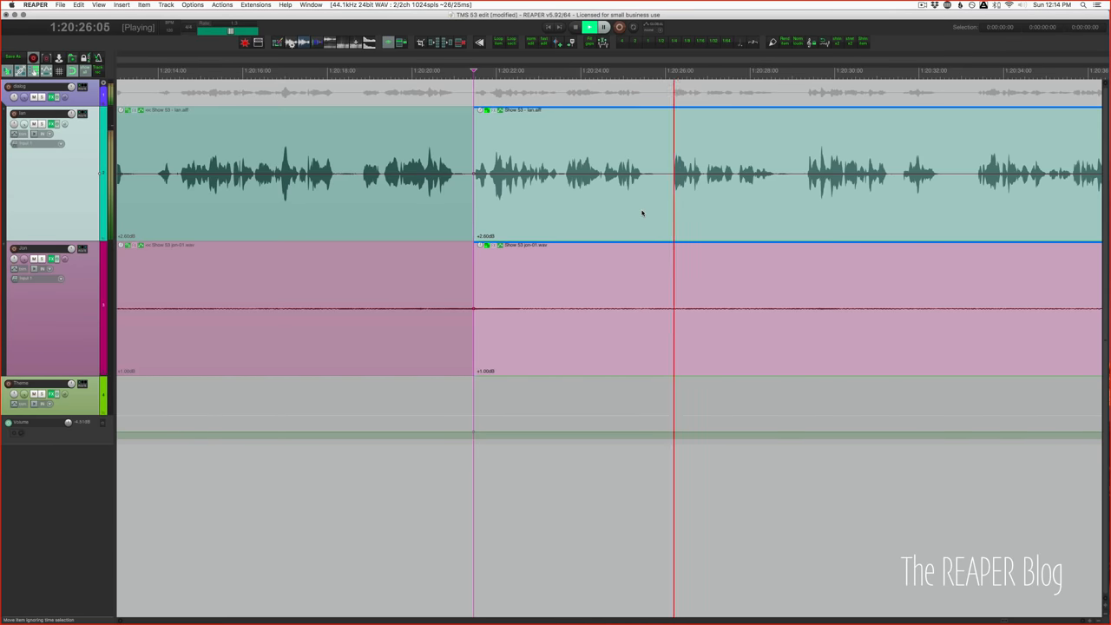
{"action": "scroll", "coordinate": [655, 213], "scroll_direction": "right", "scroll_amount": 4}
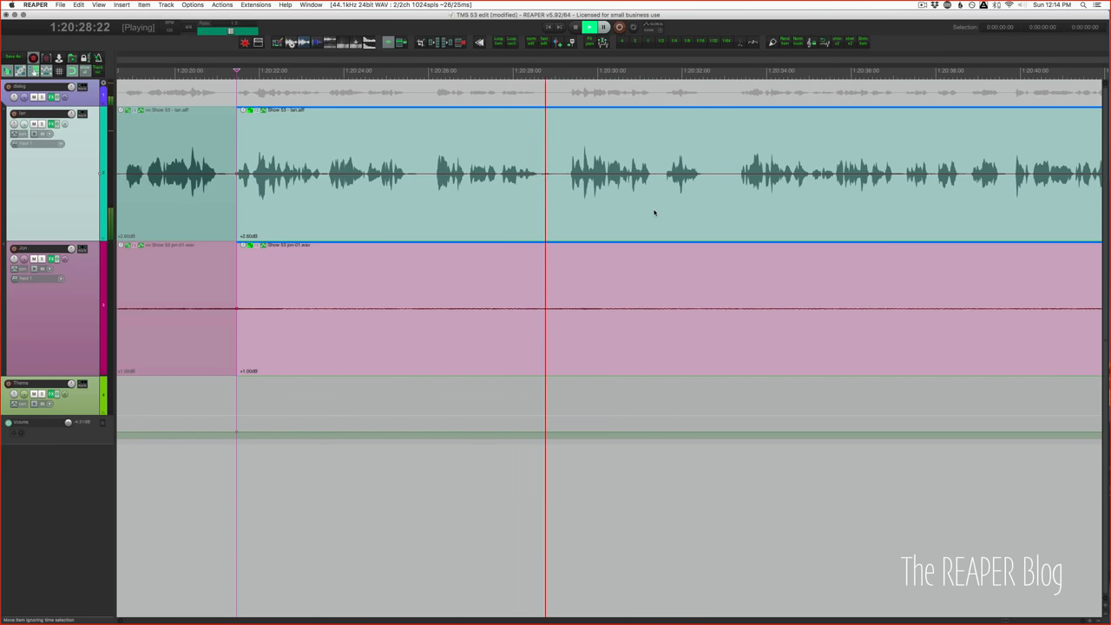
{"action": "scroll", "coordinate": [654, 212], "scroll_direction": "right", "scroll_amount": 2}
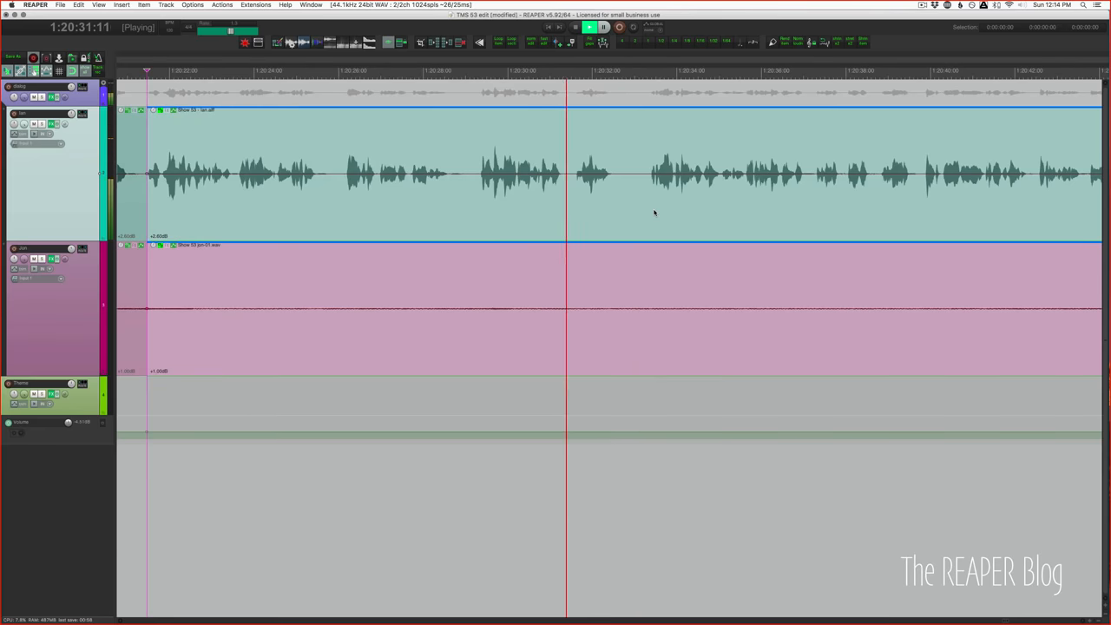
{"action": "key", "text": "space"}
{"action": "key", "text": "s"}
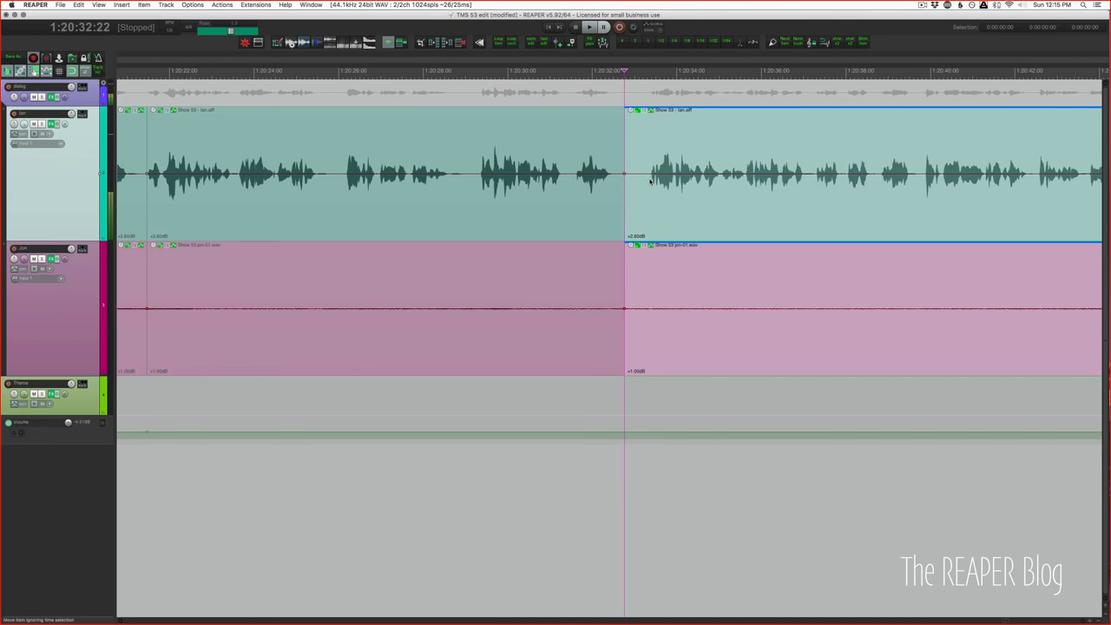
{"action": "left_click", "coordinate": [581, 188]}
{"action": "key", "text": "space"}
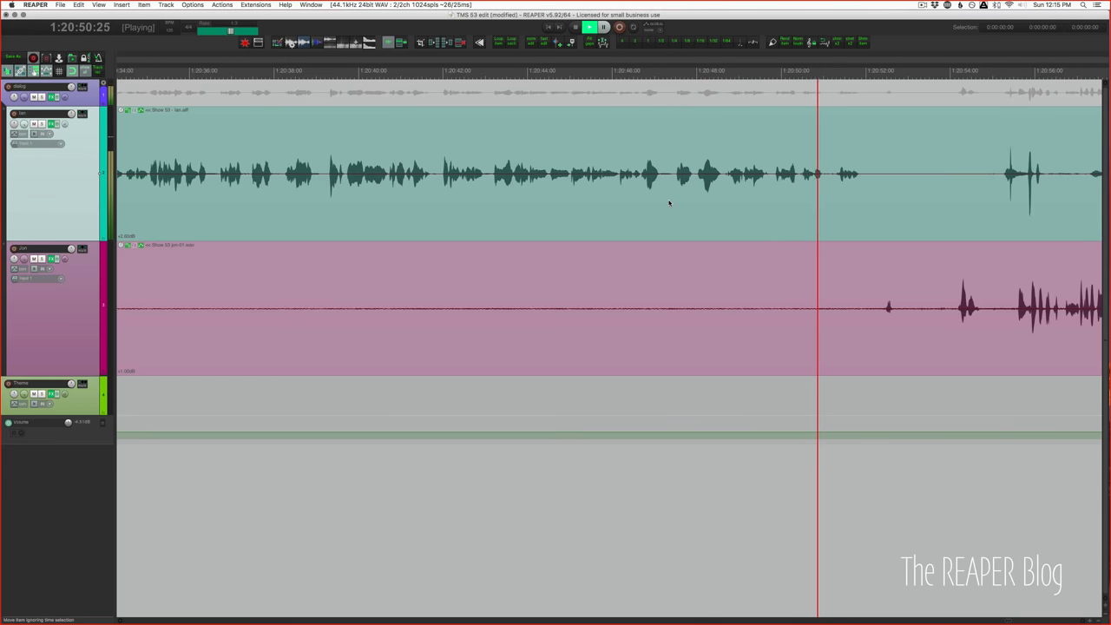
{"action": "key", "text": "space"}
{"action": "left_click", "coordinate": [858, 198]}
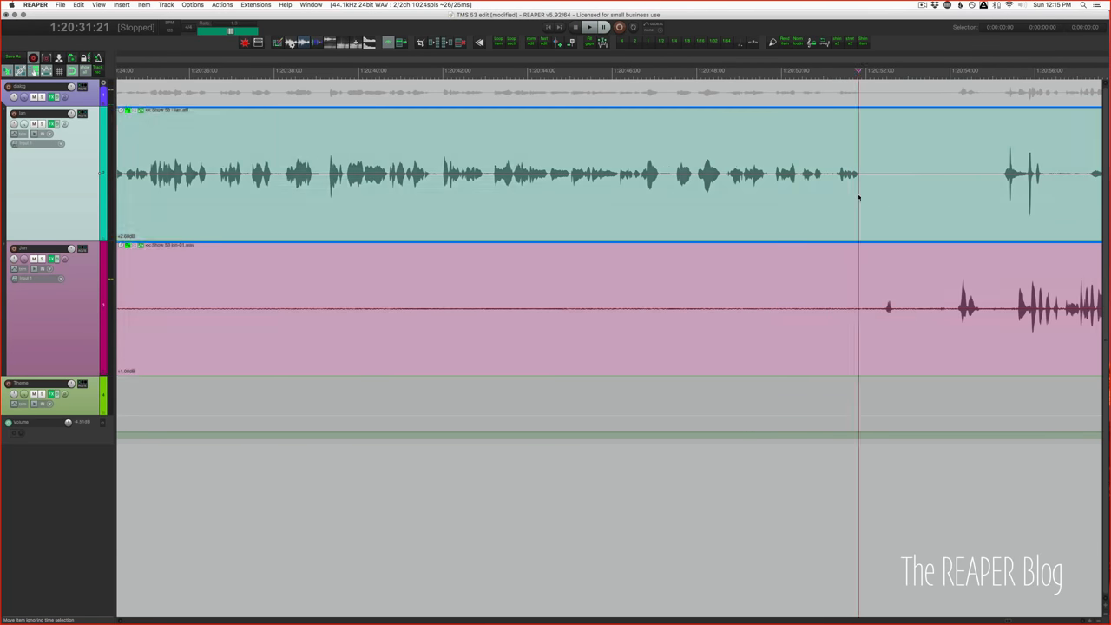
{"action": "scroll", "coordinate": [671, 211], "scroll_direction": "down", "scroll_amount": 3}
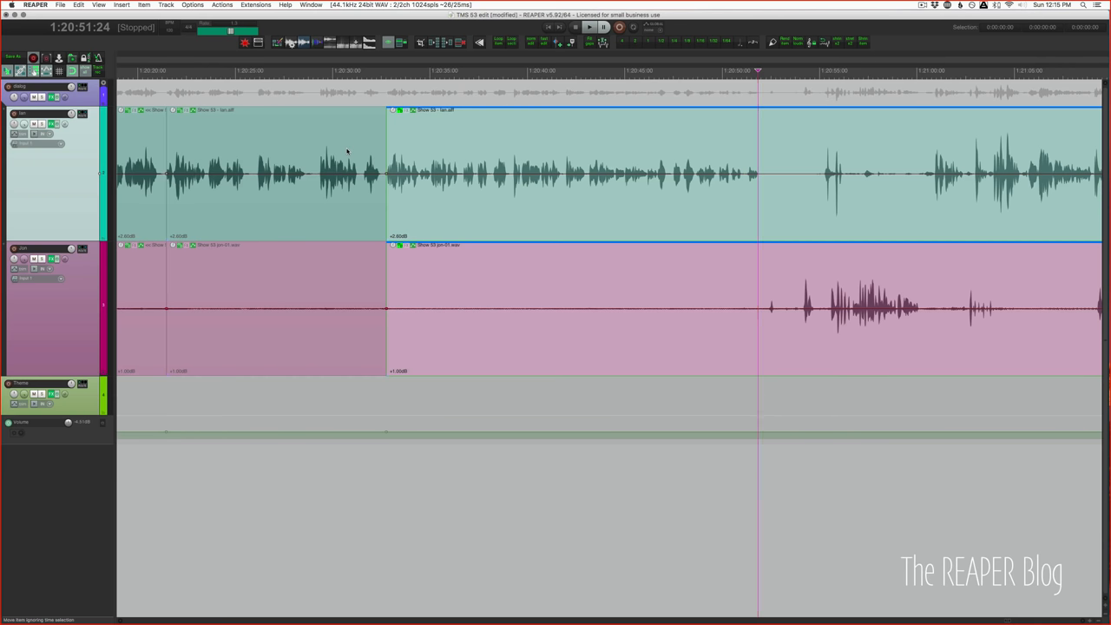
{"action": "scroll", "coordinate": [347, 151], "scroll_direction": "left", "scroll_amount": 1}
{"action": "scroll", "coordinate": [349, 153], "scroll_direction": "left", "scroll_amount": 5}
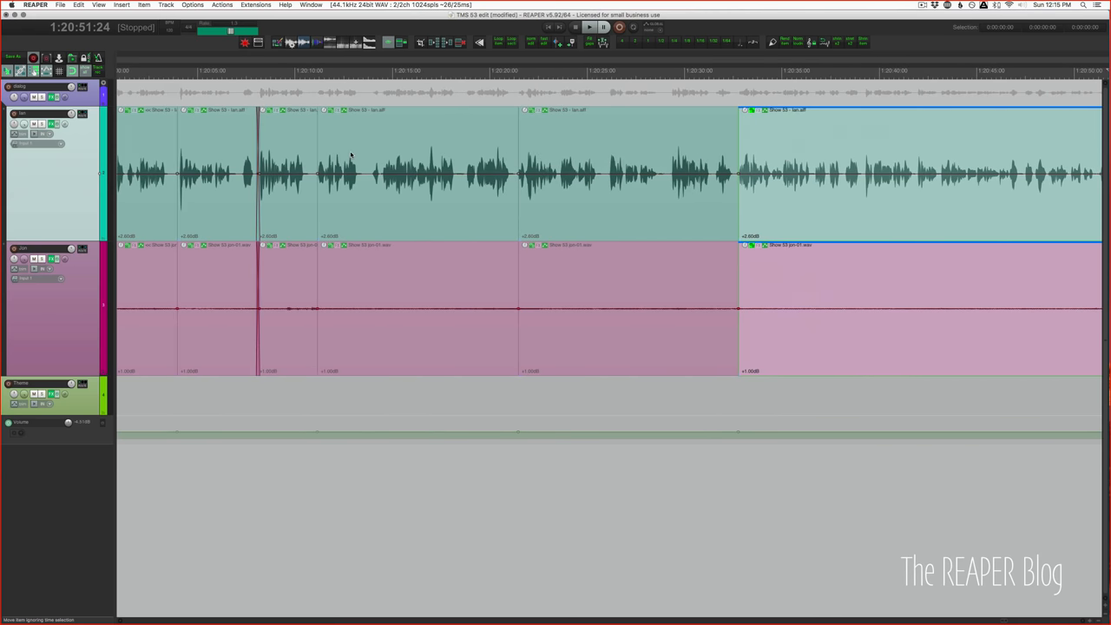
{"action": "scroll", "coordinate": [350, 155], "scroll_direction": "left", "scroll_amount": 2}
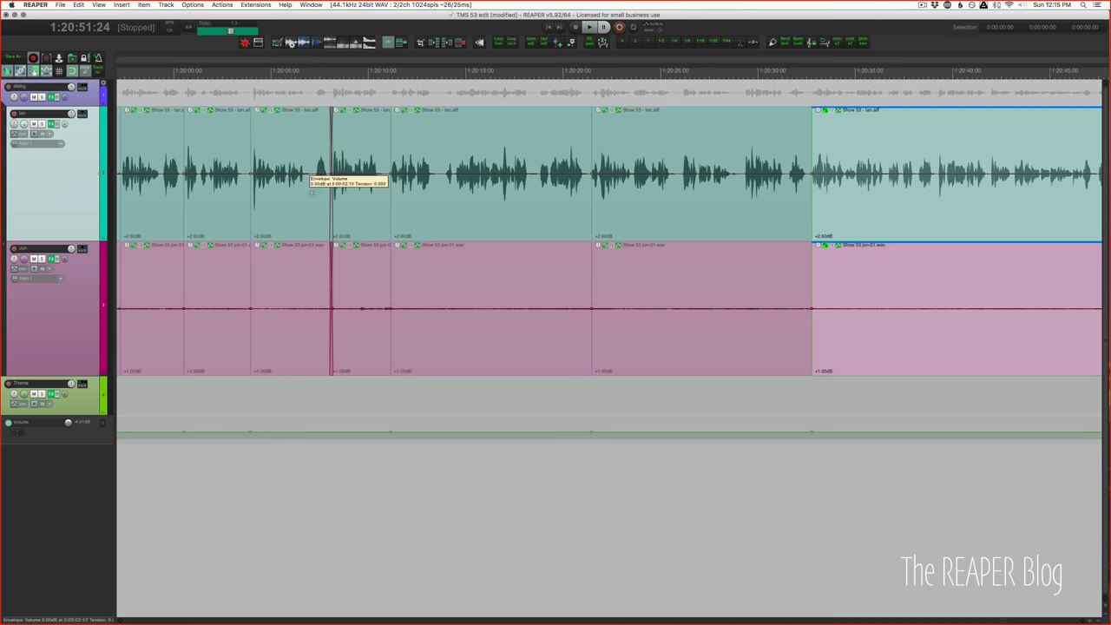
{"action": "scroll", "coordinate": [337, 202], "scroll_direction": "left", "scroll_amount": 3}
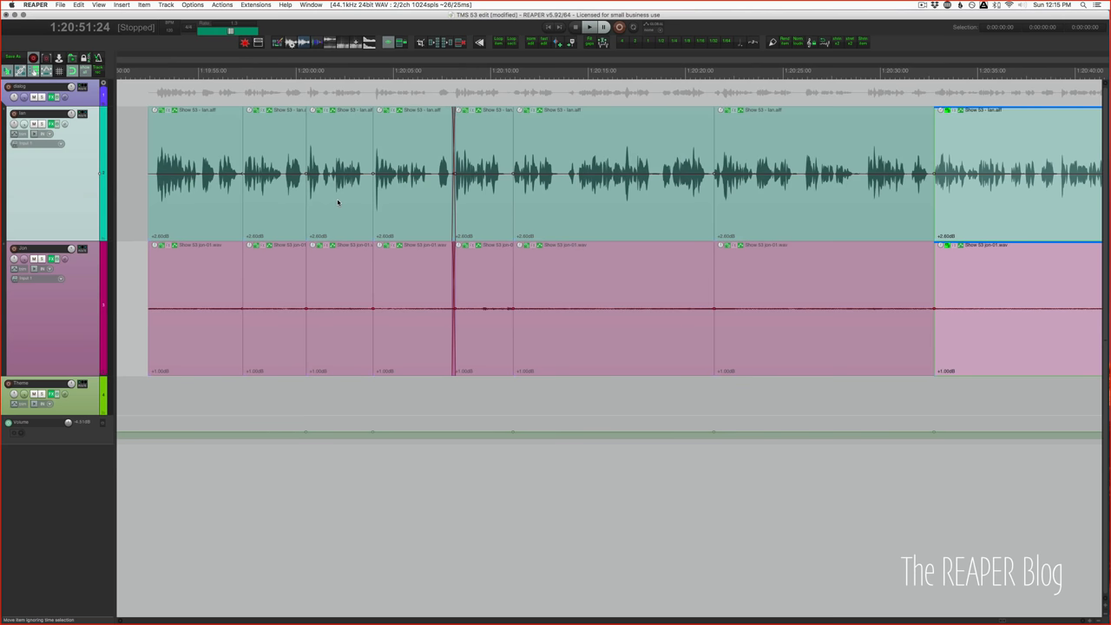